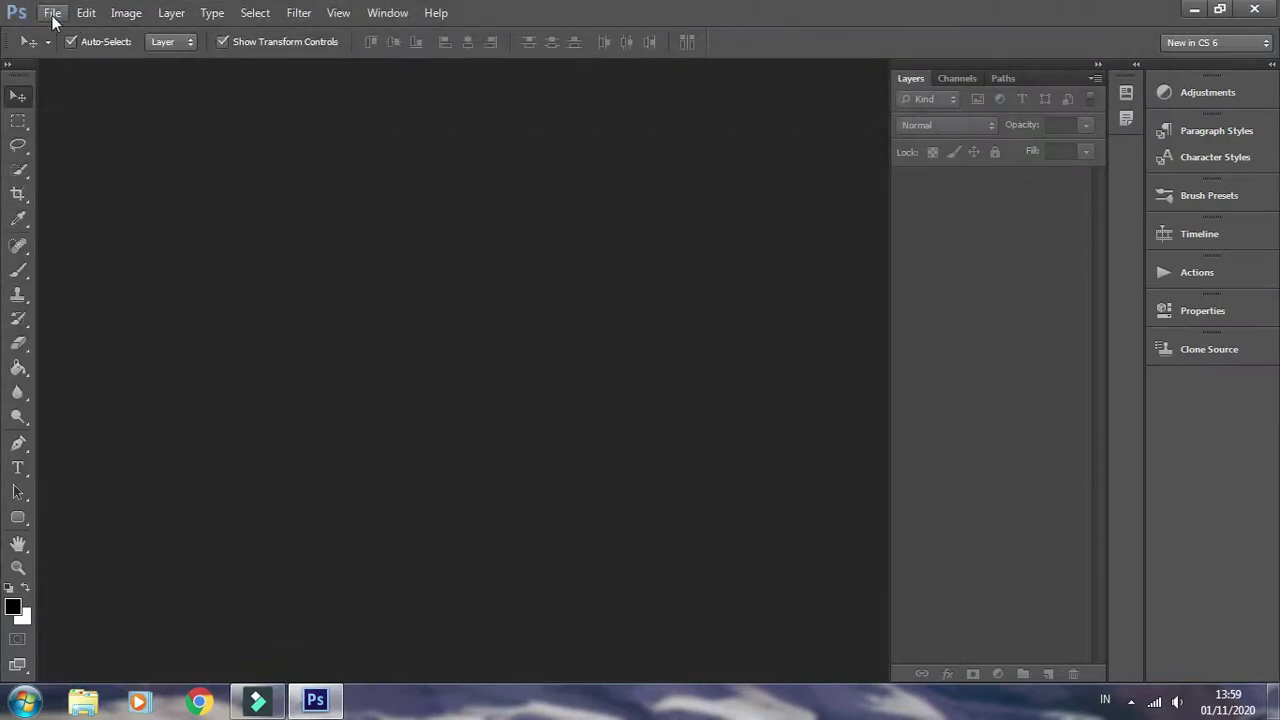
# Step: Open Glitter Texture.jpg, Woman 1.jpg, Woman 2.jpg and Woman 3.jpg from the Selection folder
pyautogui.click(48, 13)
pyautogui.click(57, 48)
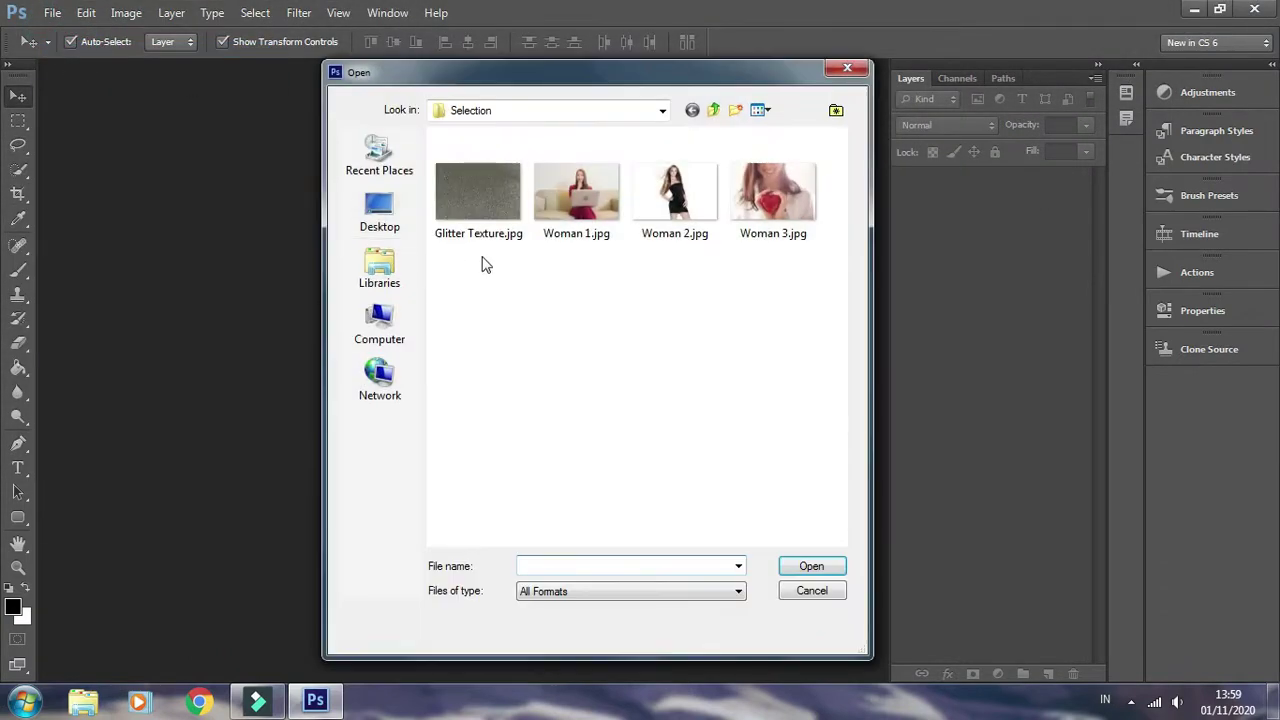
pyautogui.moveTo(465, 273)
pyautogui.mouseDown()
pyautogui.moveTo(627, 222)
pyautogui.moveTo(786, 200)
pyautogui.mouseUp()
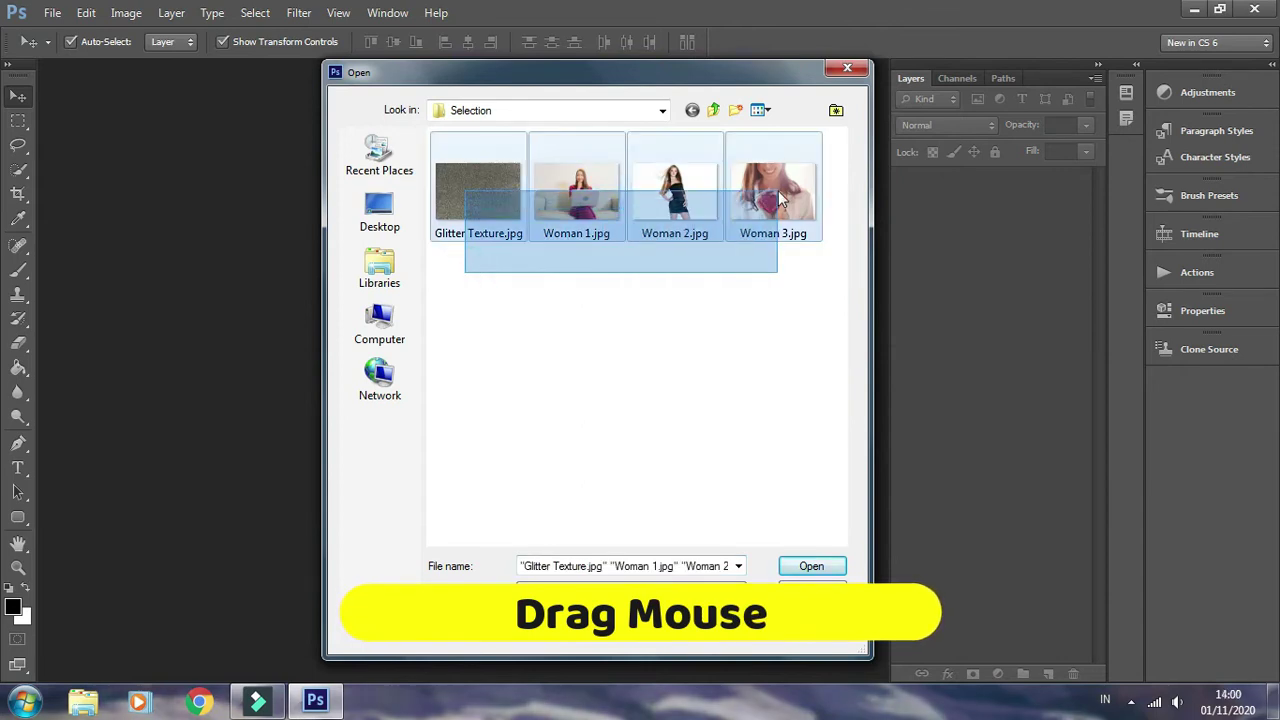
pyautogui.click(808, 567)
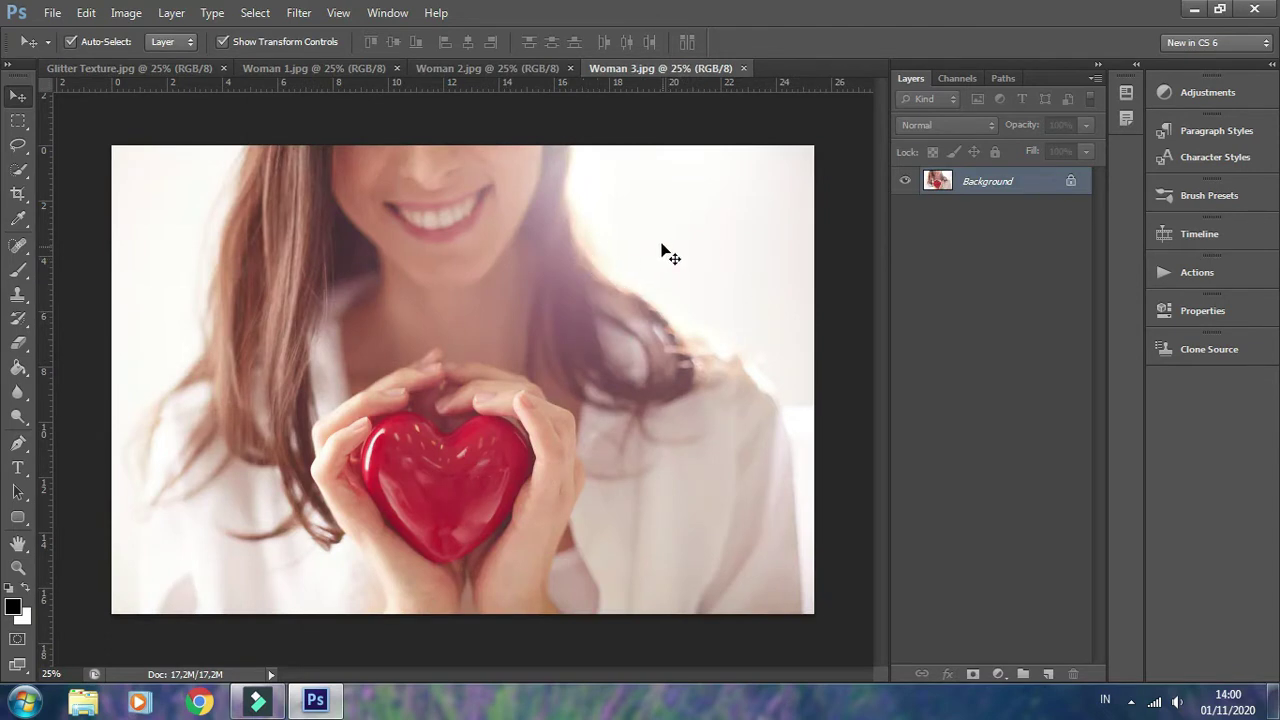
# Step: Duplicate the glitter texture layer and drag the copy into Woman 1.jpg as Layer 1
pyautogui.click(106, 72)
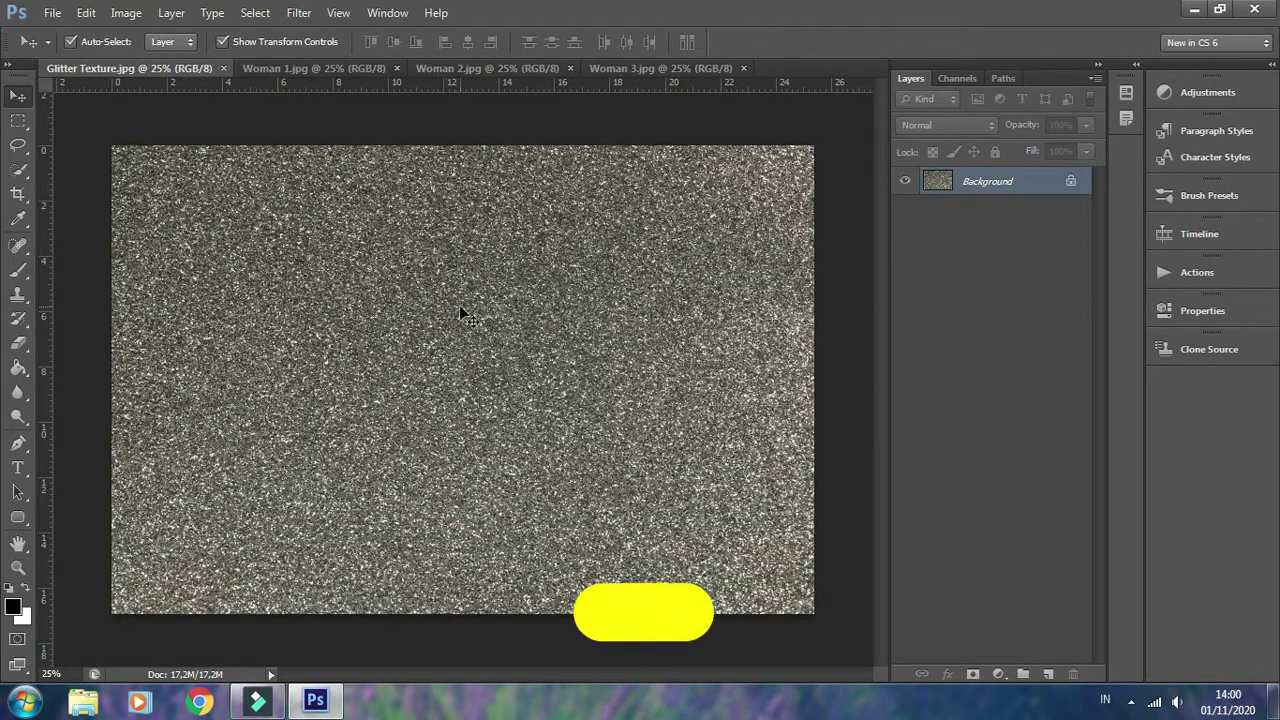
pyautogui.hotkey('ctrl', 'j')
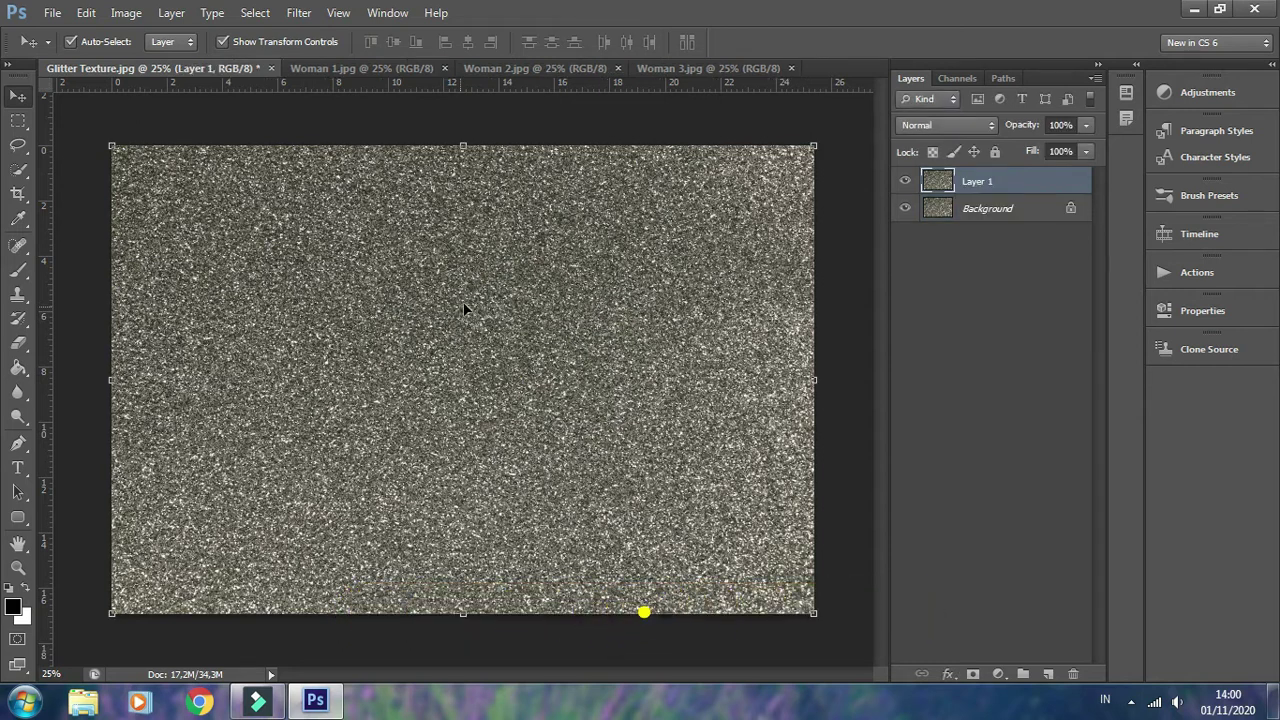
pyautogui.moveTo(303, 243)
pyautogui.mouseDown()
pyautogui.moveTo(338, 77)
pyautogui.moveTo(352, 284)
pyautogui.moveTo(342, 262)
pyautogui.mouseUp()
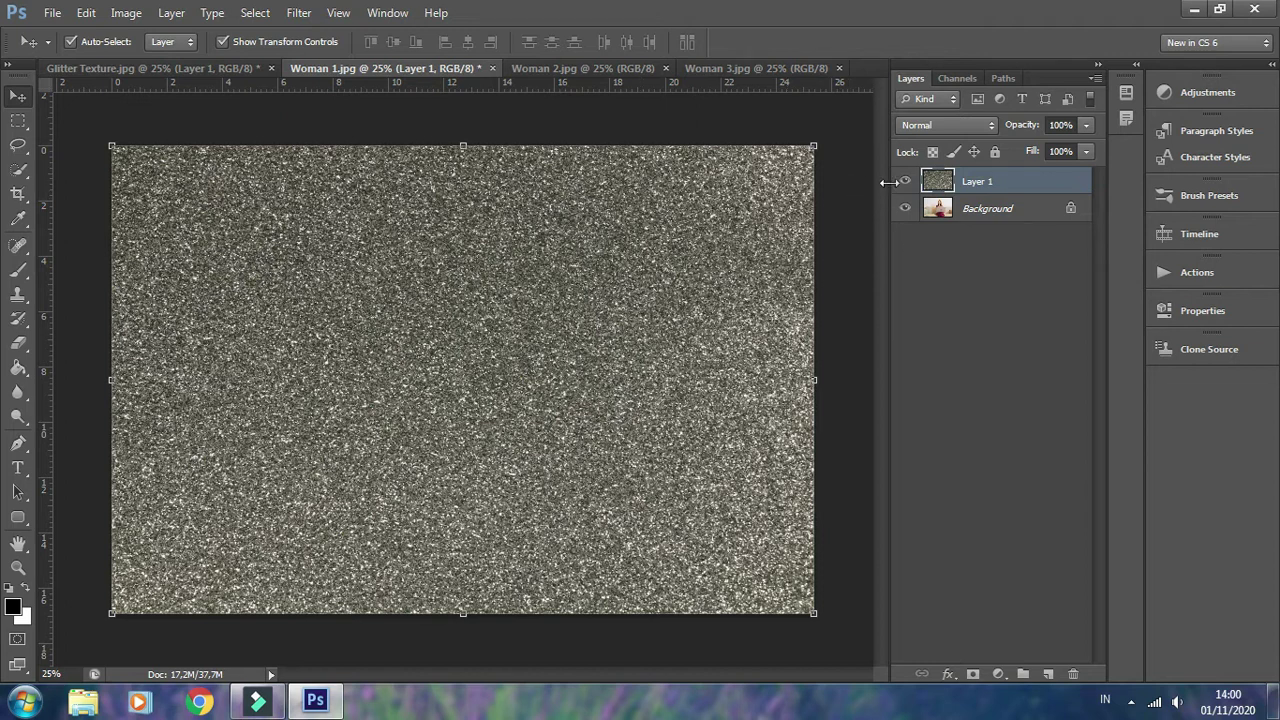
# Step: Set Layer 1 to Vivid Light, give it an inverted black mask, and target Background
pyautogui.click(977, 126)
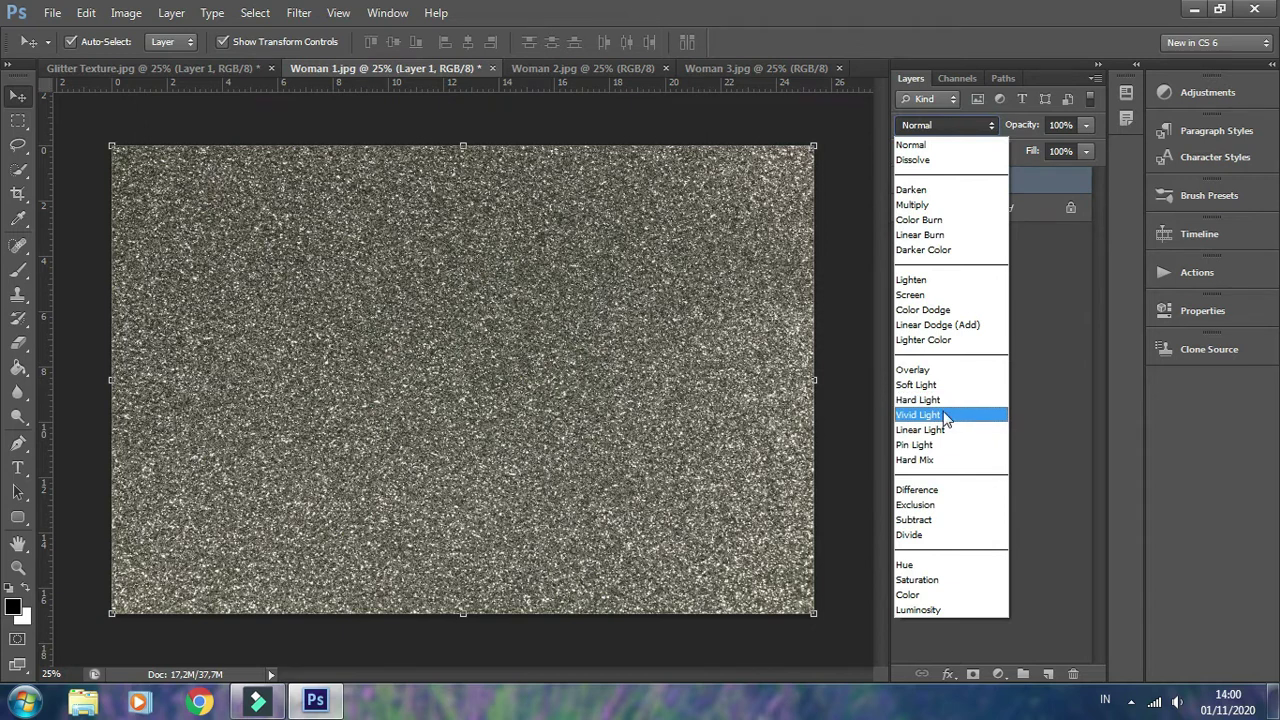
pyautogui.click(947, 414)
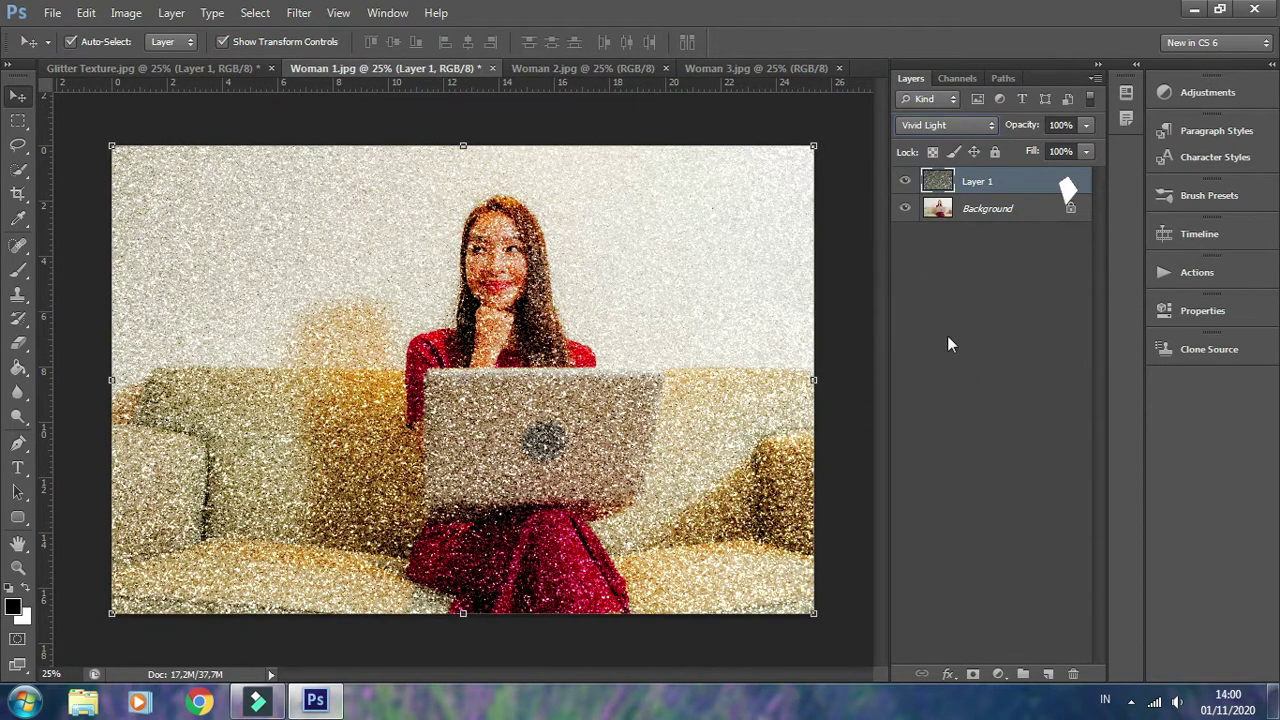
pyautogui.click(973, 675)
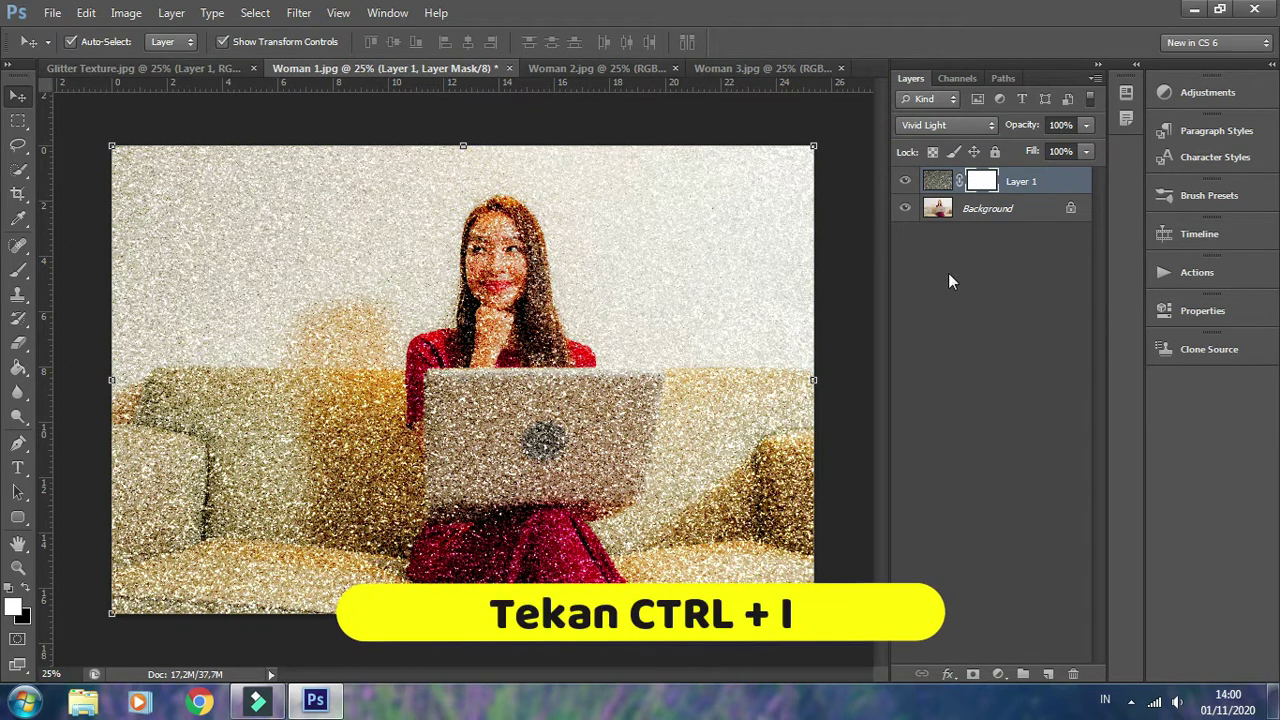
pyautogui.hotkey('ctrl', 'i')
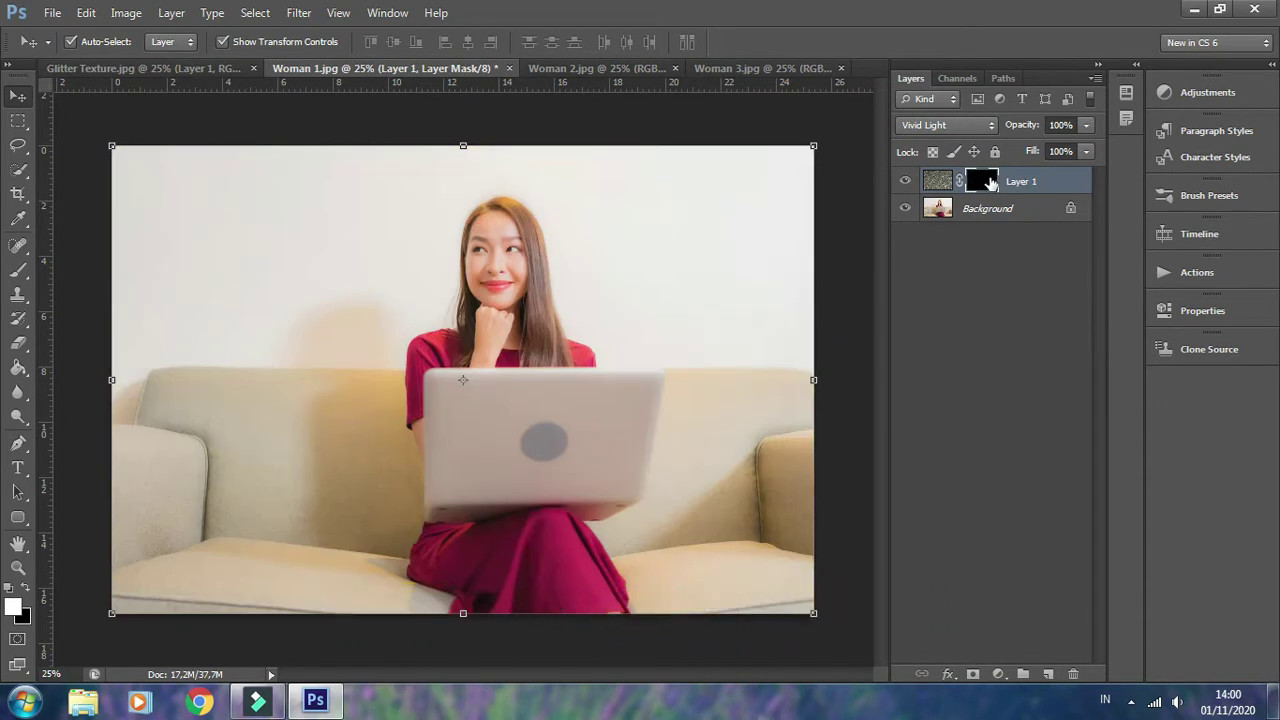
pyautogui.click(983, 209)
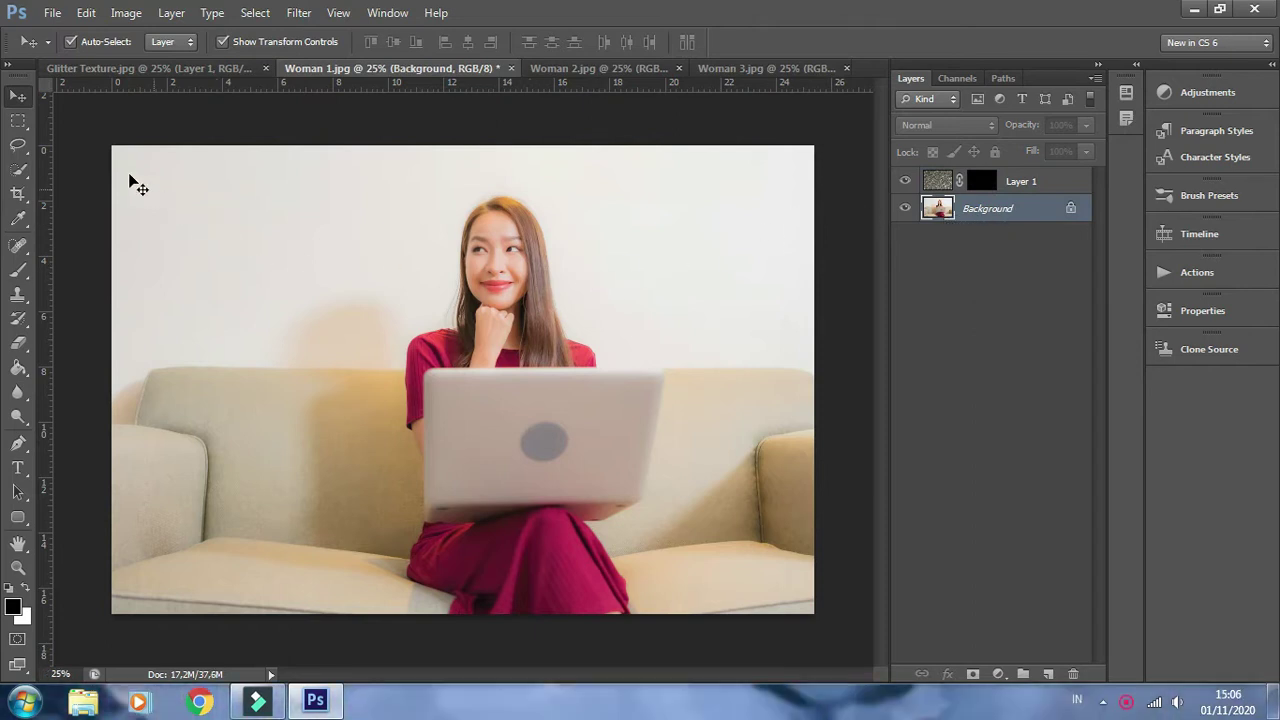
# Step: Quick-select the left and right sofa in Woman 1 and target Layer 1's mask
pyautogui.click(21, 172)
pyautogui.click(76, 168)
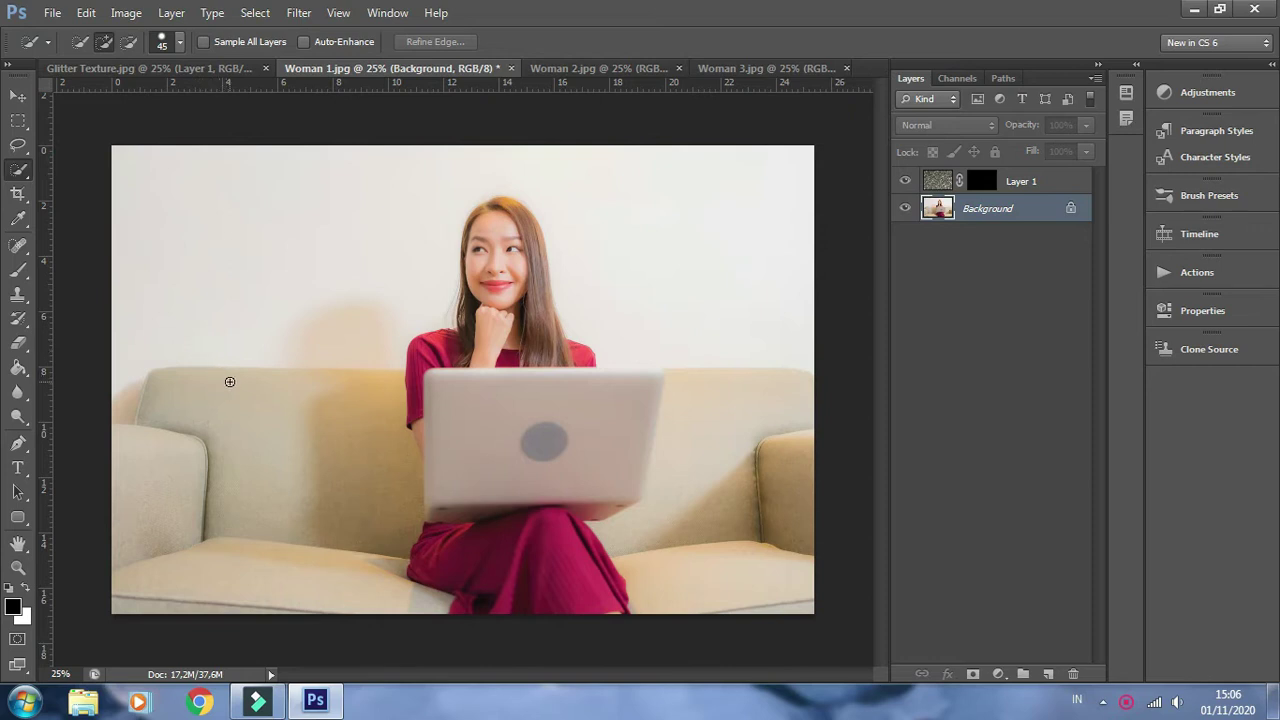
pyautogui.moveTo(171, 469)
pyautogui.mouseDown()
pyautogui.moveTo(223, 414)
pyautogui.moveTo(343, 471)
pyautogui.moveTo(420, 470)
pyautogui.moveTo(448, 398)
pyautogui.mouseUp()
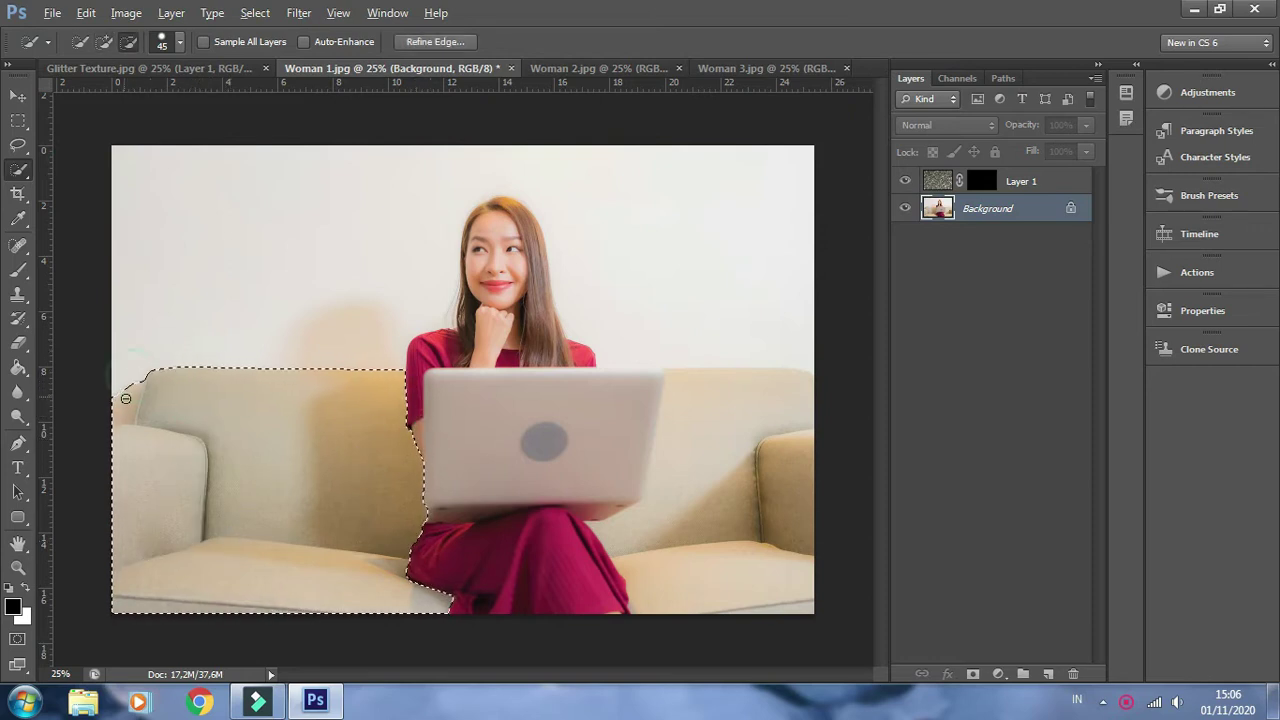
pyautogui.moveTo(757, 428)
pyautogui.mouseDown()
pyautogui.moveTo(679, 552)
pyautogui.moveTo(786, 514)
pyautogui.mouseUp()
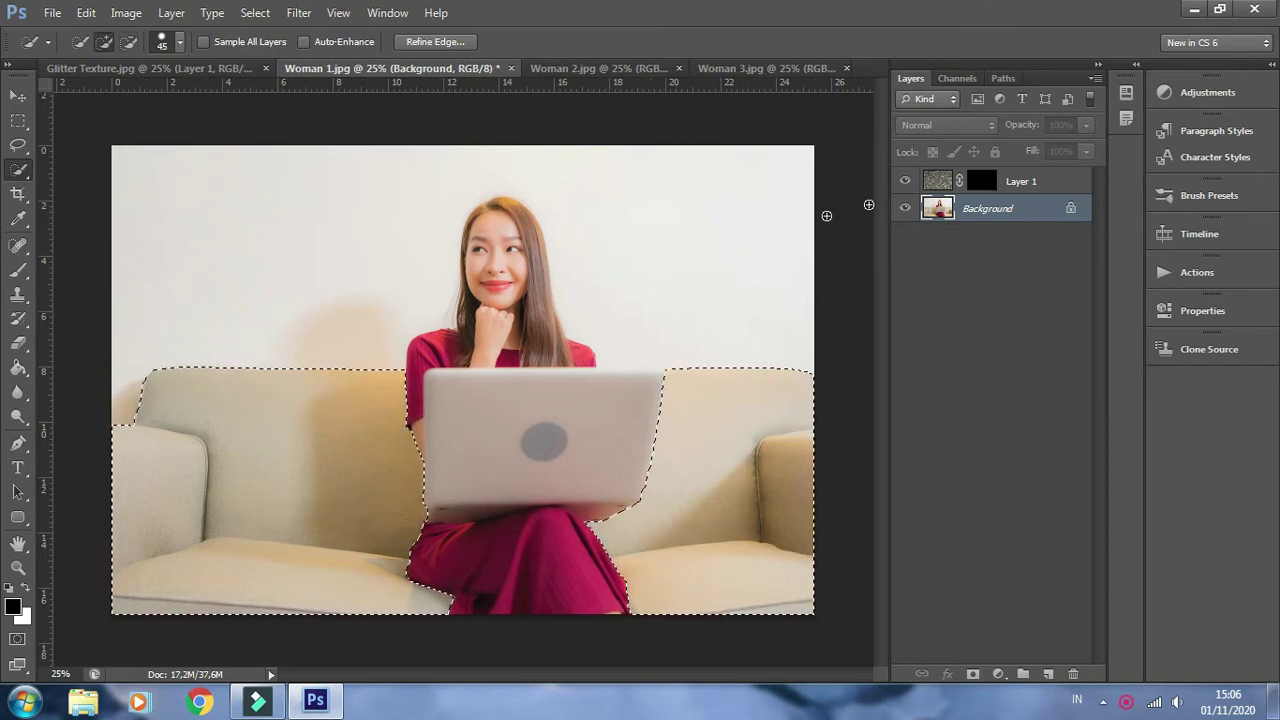
pyautogui.click(980, 188)
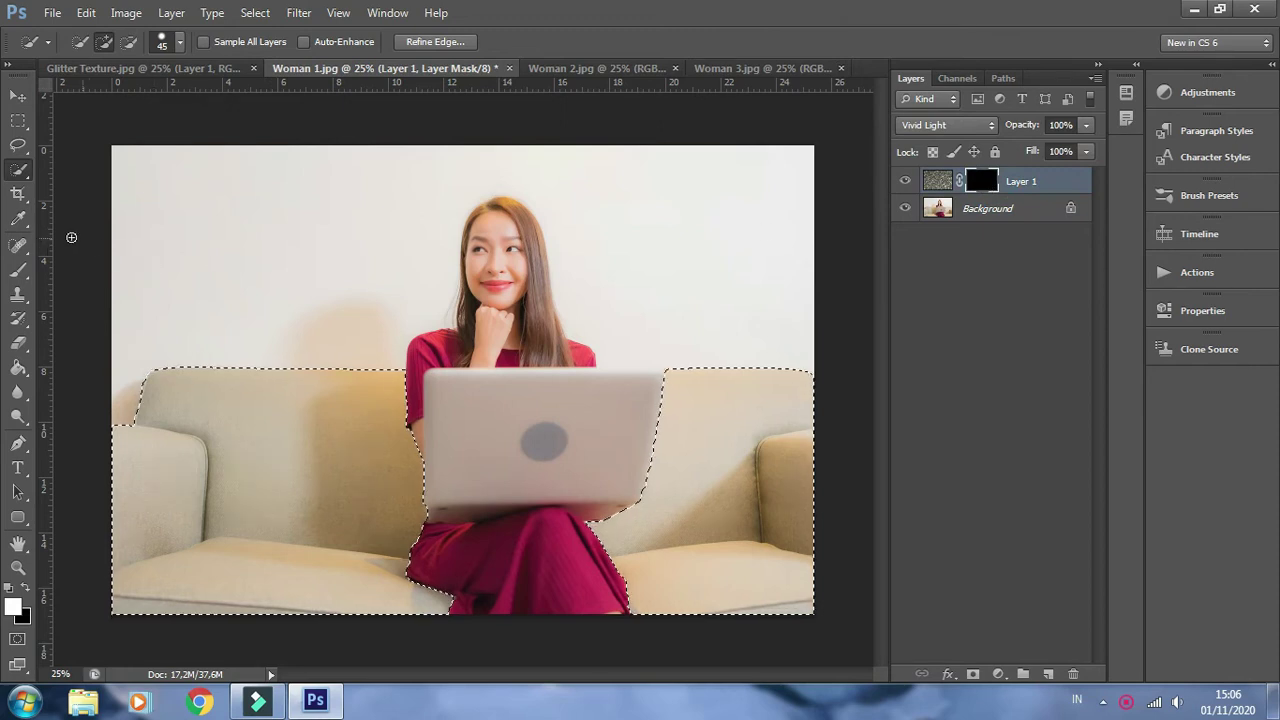
pyautogui.click(18, 268)
# Step: Paint white on Layer 1's mask over the sofa selection, then deselect
pyautogui.click(55, 270)
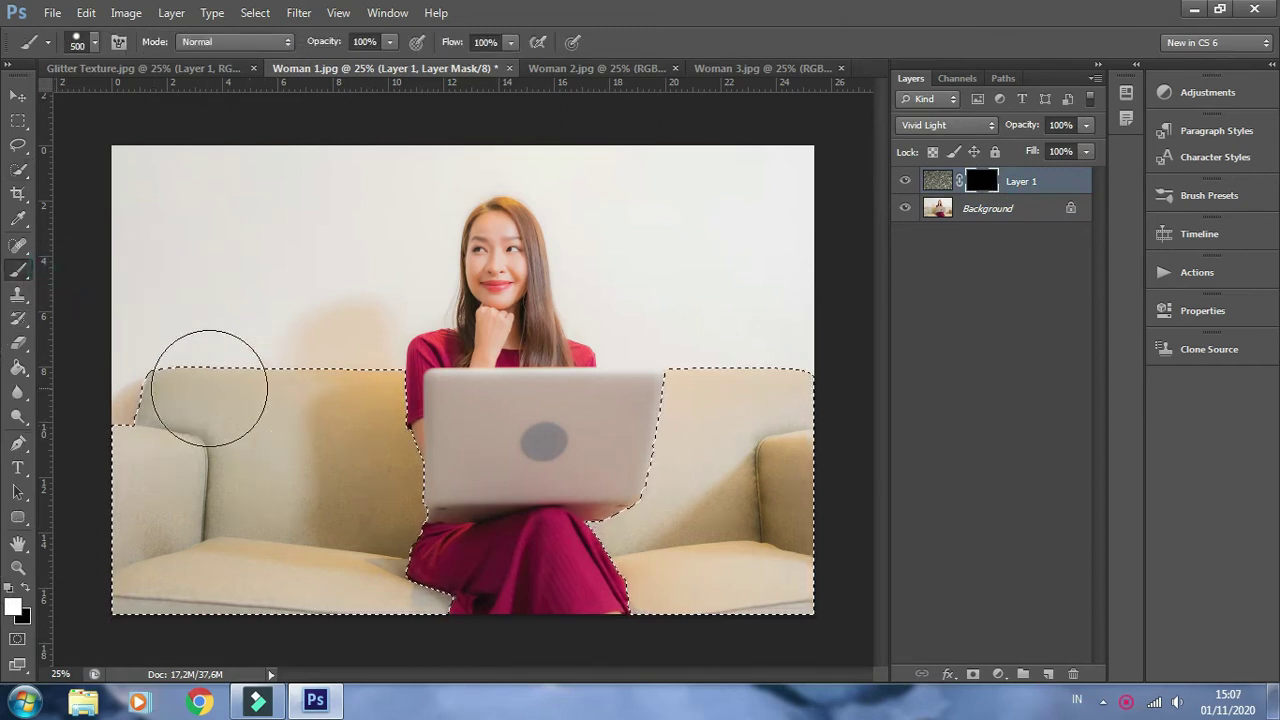
pyautogui.moveTo(200, 380)
pyautogui.mouseDown()
pyautogui.moveTo(326, 382)
pyautogui.moveTo(390, 558)
pyautogui.mouseUp()
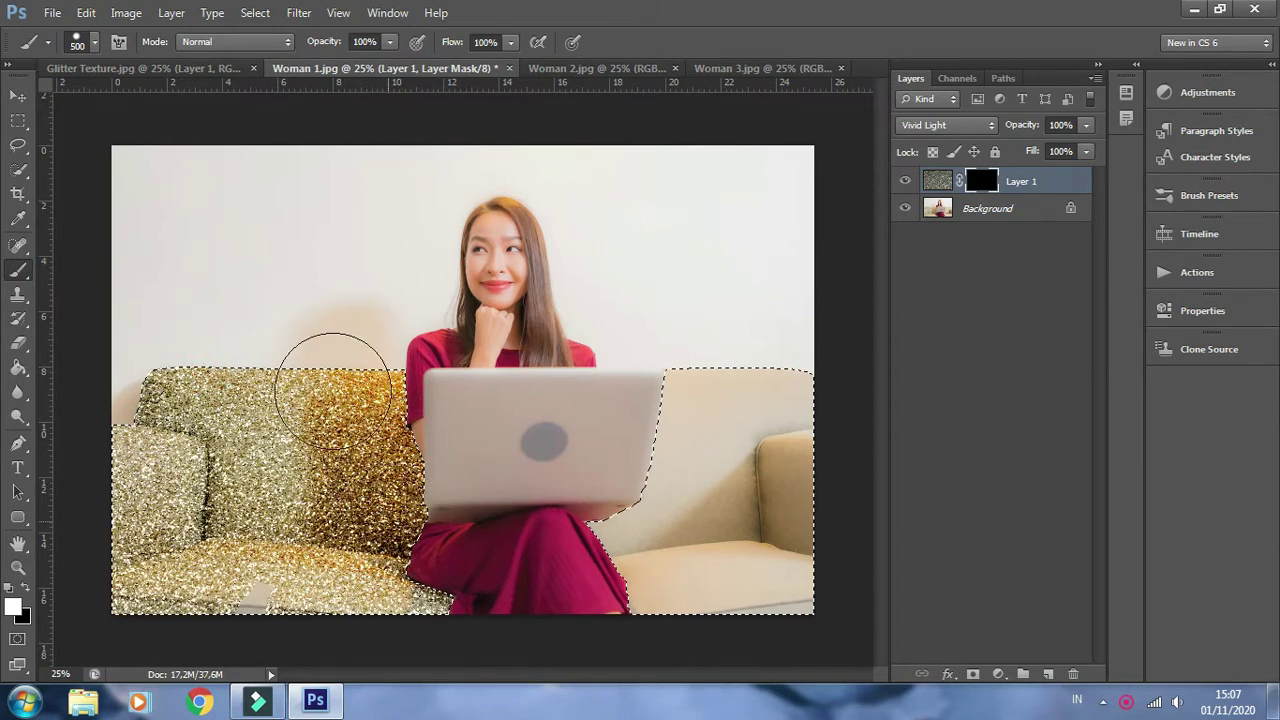
pyautogui.moveTo(322, 588); pyautogui.dragTo(408, 470)
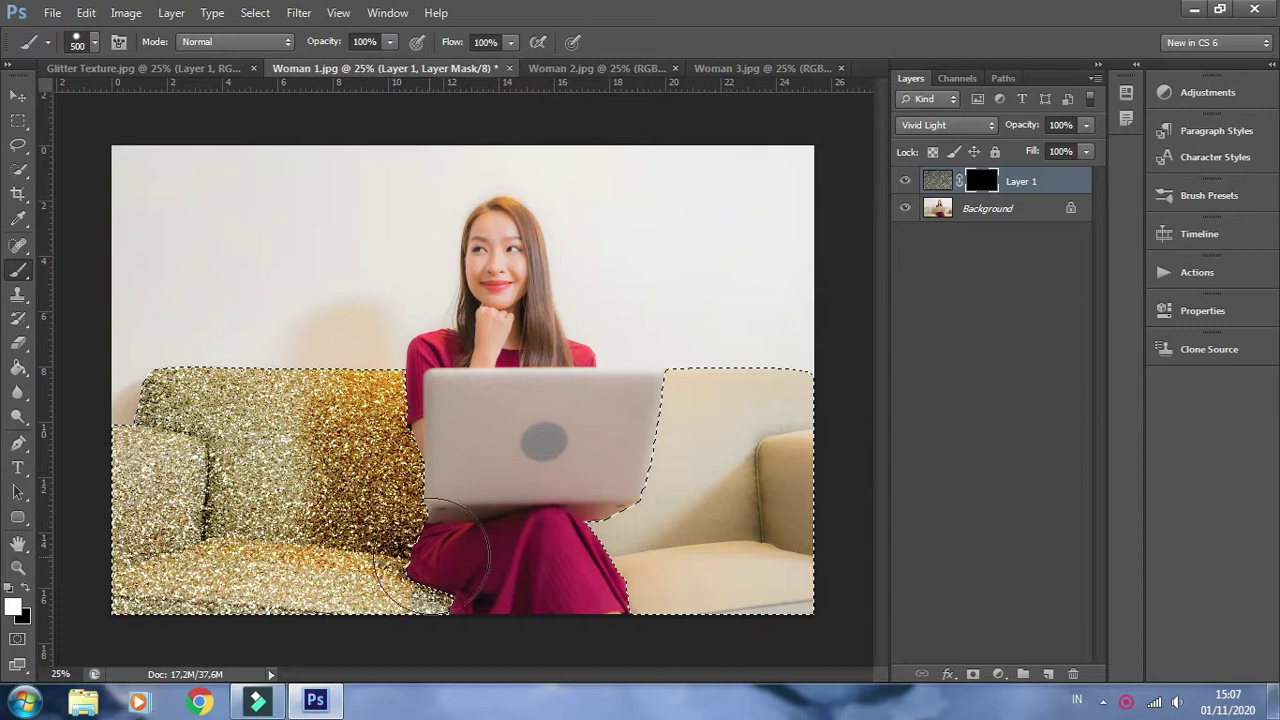
pyautogui.moveTo(686, 466)
pyautogui.mouseDown()
pyautogui.moveTo(680, 429)
pyautogui.moveTo(543, 645)
pyautogui.moveTo(640, 640)
pyautogui.moveTo(814, 486)
pyautogui.moveTo(800, 414)
pyautogui.moveTo(686, 414)
pyautogui.mouseUp()
pyautogui.moveTo(357, 460); pyautogui.dragTo(349, 434)
pyautogui.hotkey('ctrl', 'd')
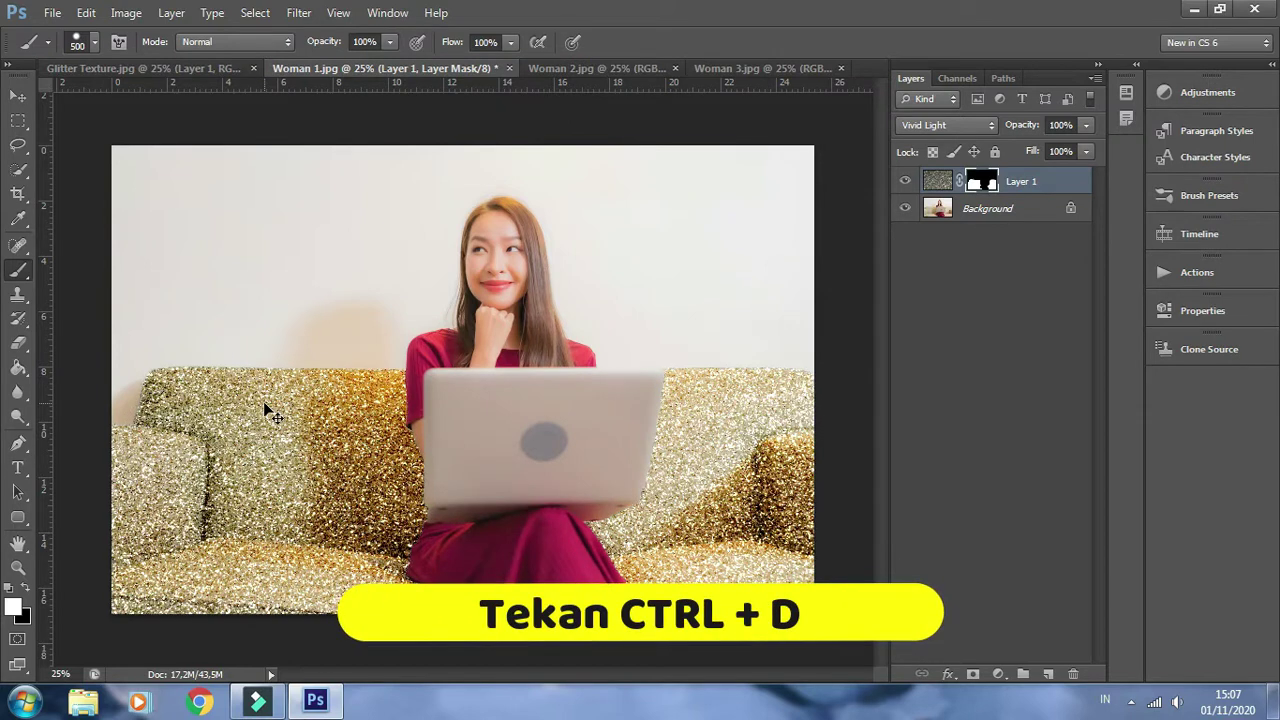
pyautogui.click(17, 97)
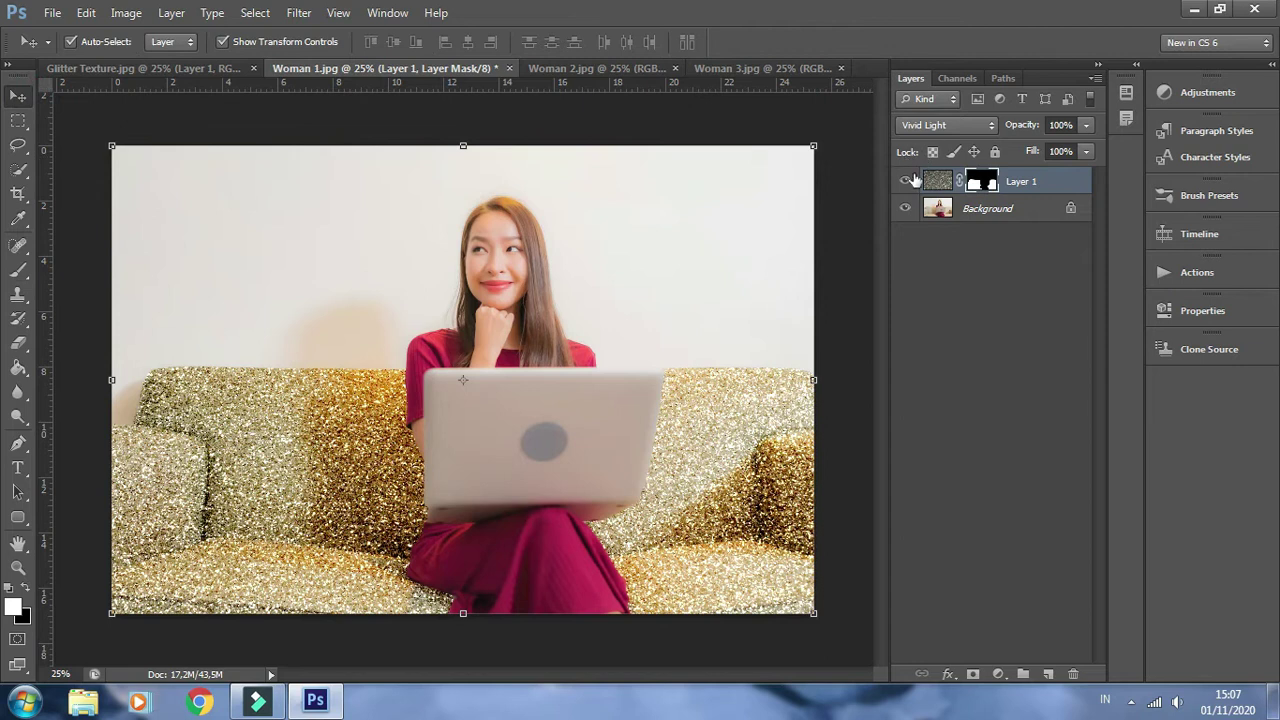
# Step: Compare the glitter sofa by toggling Layer 1, then bring Woman 2.jpg forward beside Glitter Texture
pyautogui.click(905, 180)
pyautogui.click(905, 180)
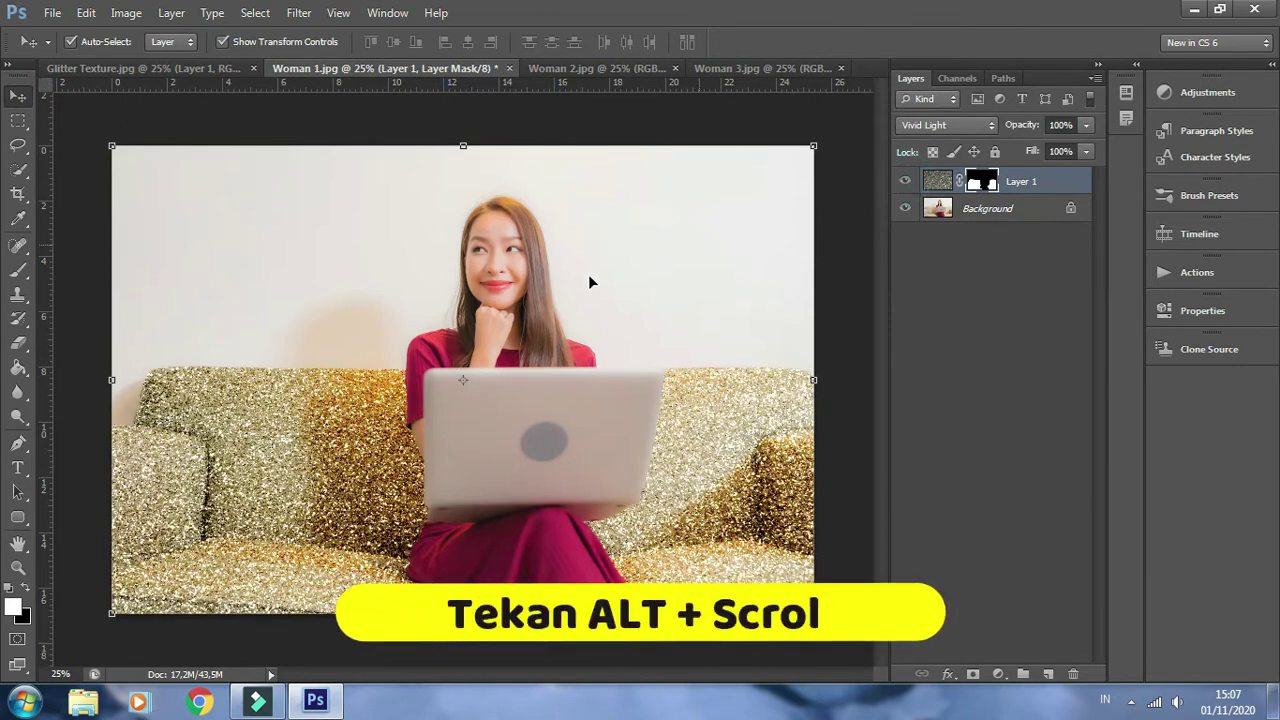
pyautogui.scroll(2, 590, 282)
pyautogui.scroll(2, 600, 283)
pyautogui.scroll(1, 632, 283)
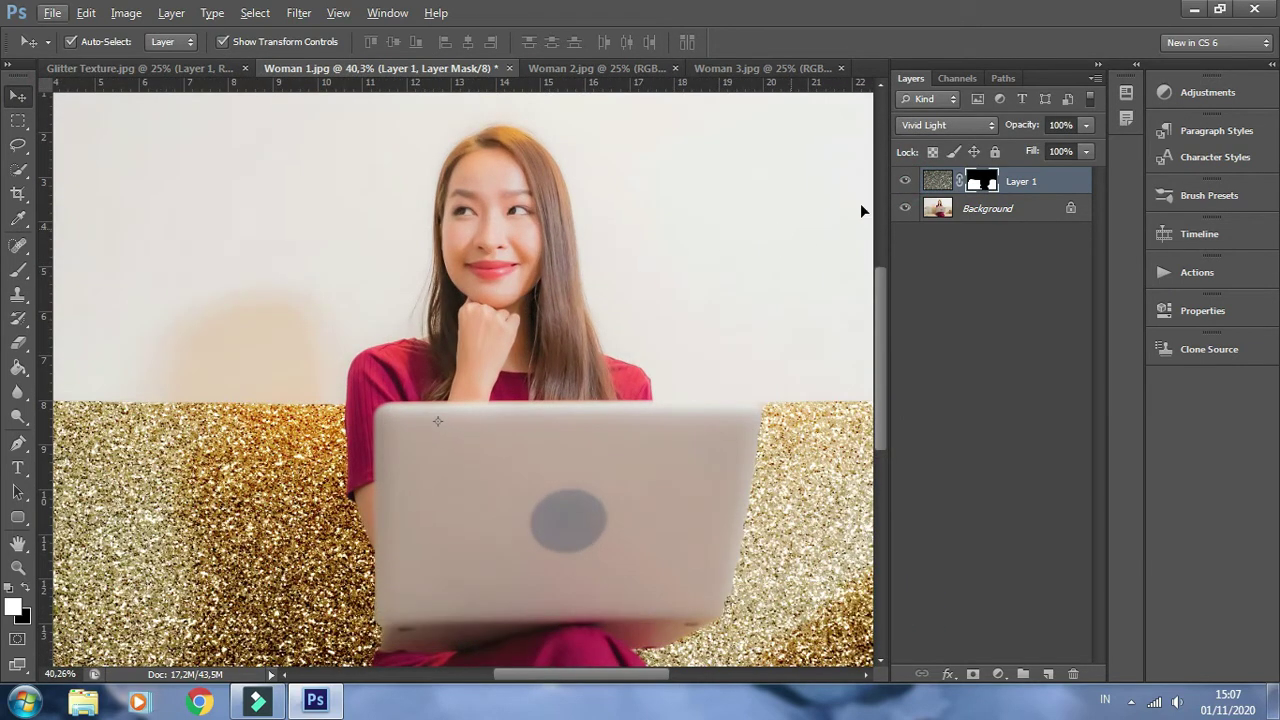
pyautogui.scroll(-2, 857, 218)
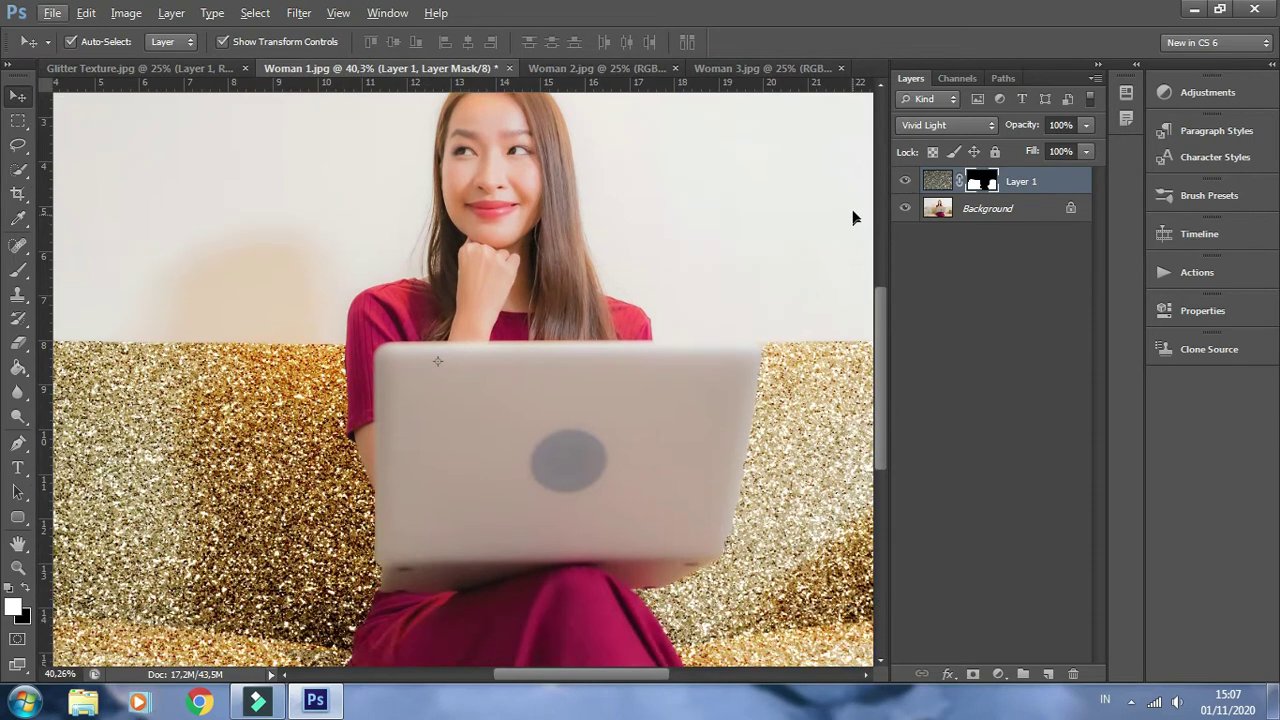
pyautogui.click(905, 180)
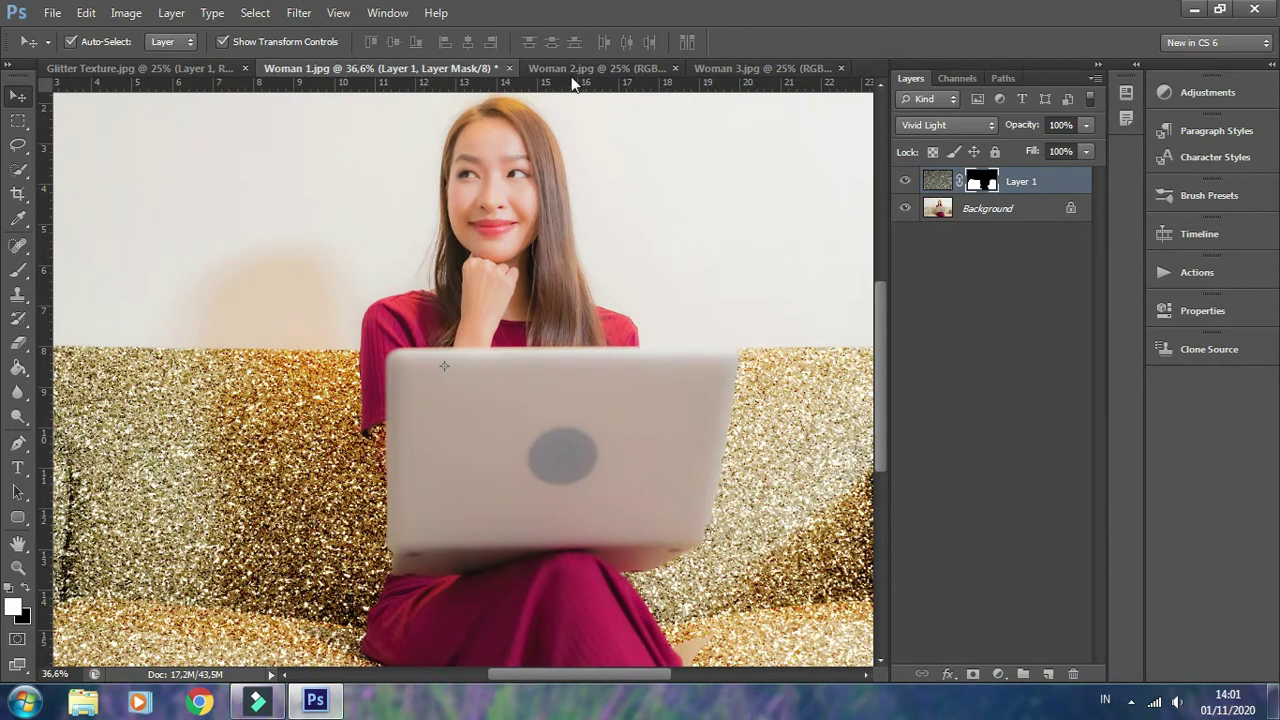
pyautogui.click(577, 72)
pyautogui.moveTo(577, 72); pyautogui.dragTo(336, 82)
# Step: Drag the glitter layer into Woman 2.jpg and set it to Vivid Light
pyautogui.click(172, 70)
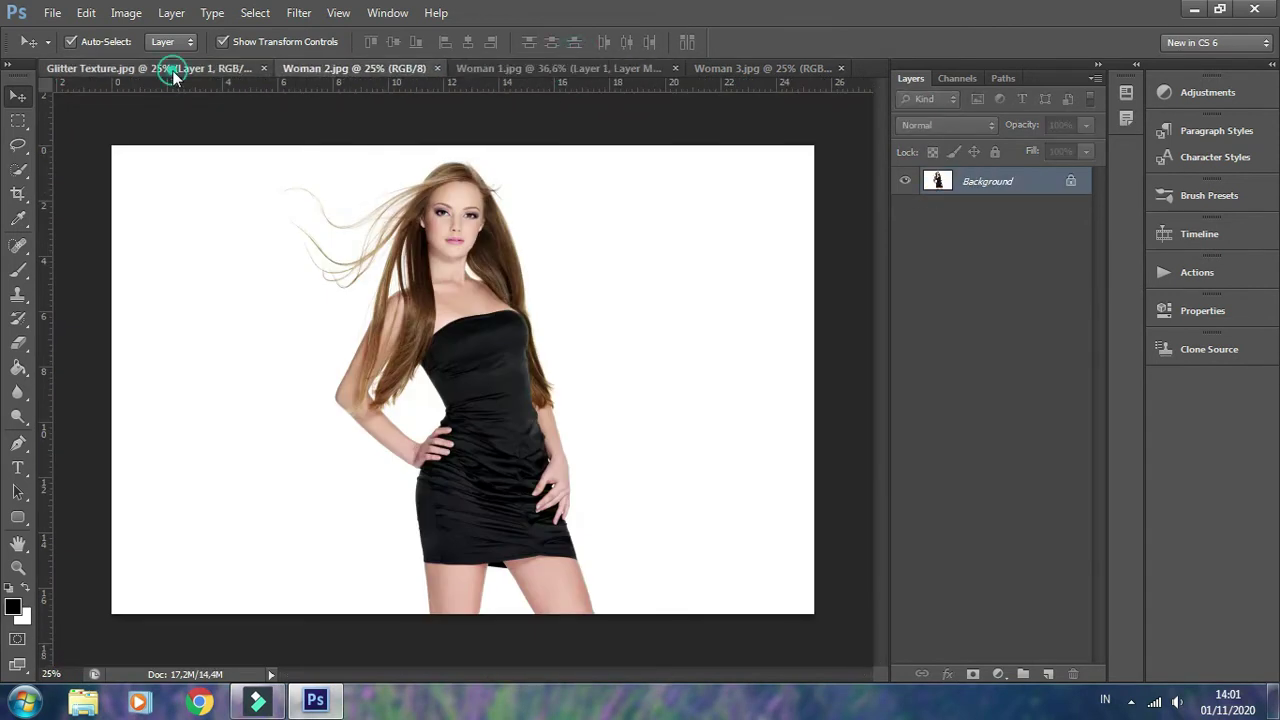
pyautogui.moveTo(396, 253)
pyautogui.mouseDown()
pyautogui.moveTo(378, 78)
pyautogui.moveTo(432, 280)
pyautogui.moveTo(407, 241)
pyautogui.mouseUp()
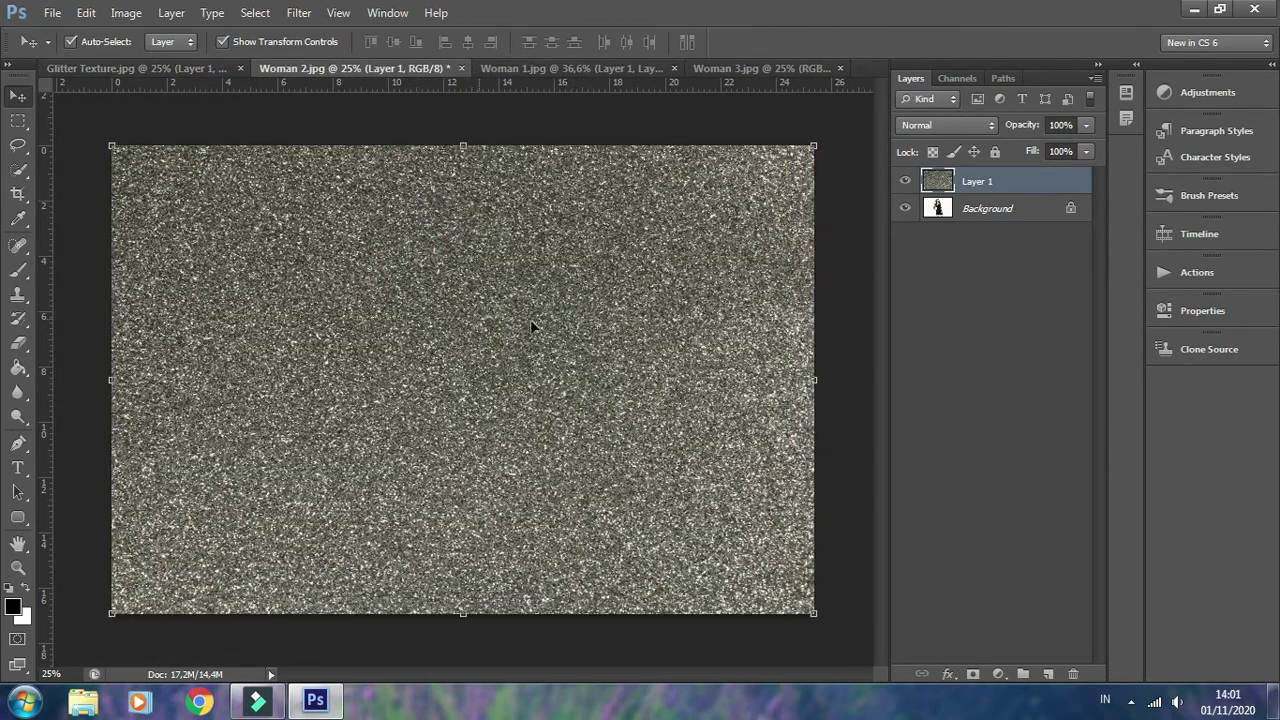
pyautogui.click(954, 127)
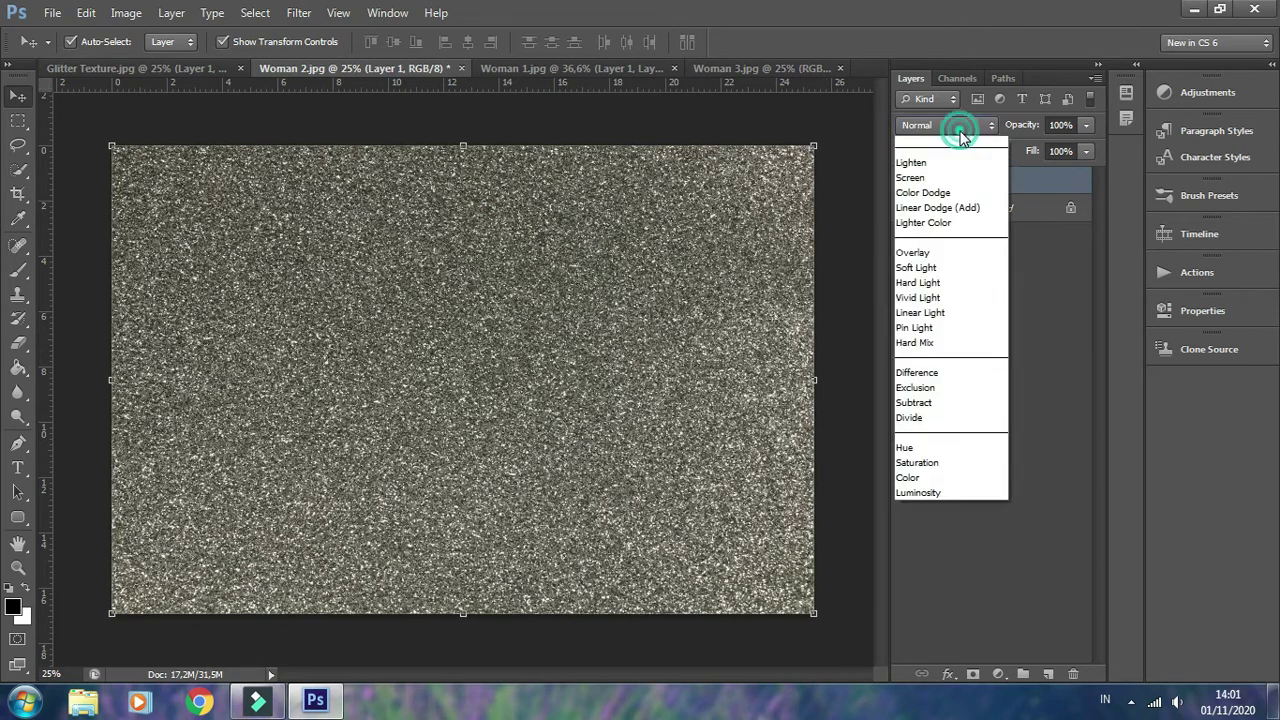
pyautogui.click(908, 419)
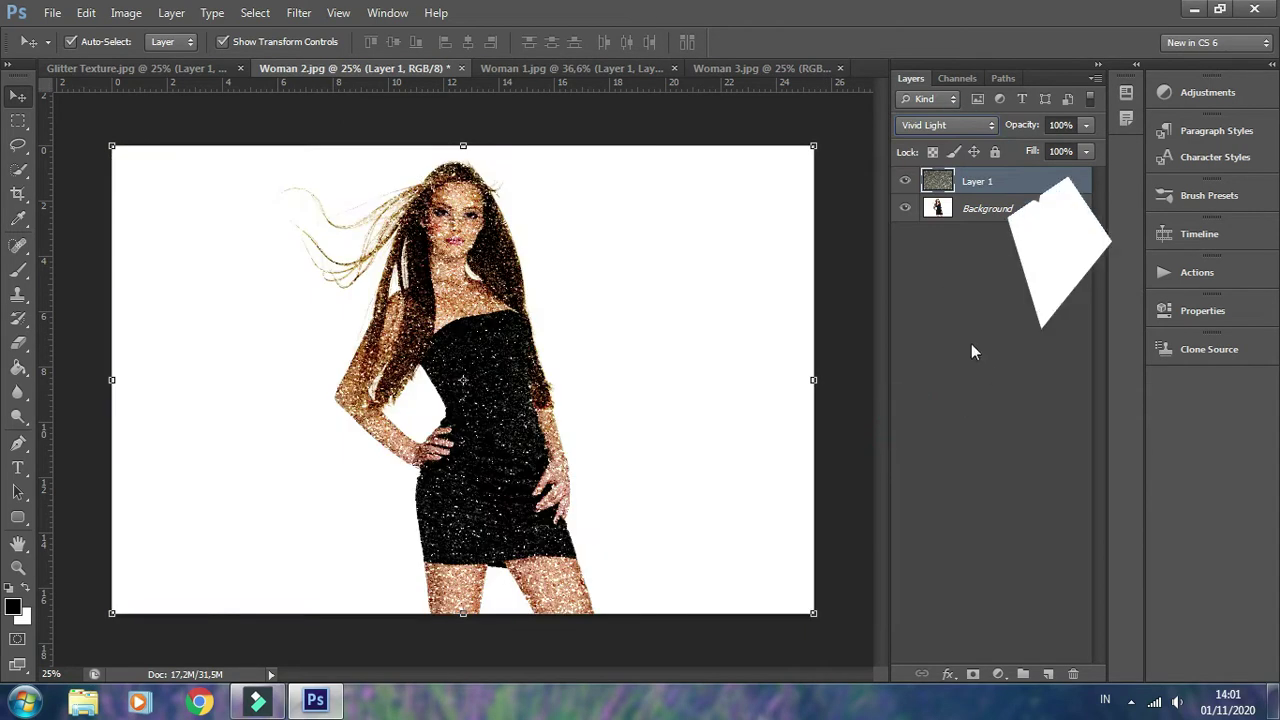
# Step: Hide the glitter with an inverted black layer mask and target the Background layer
pyautogui.click(973, 674)
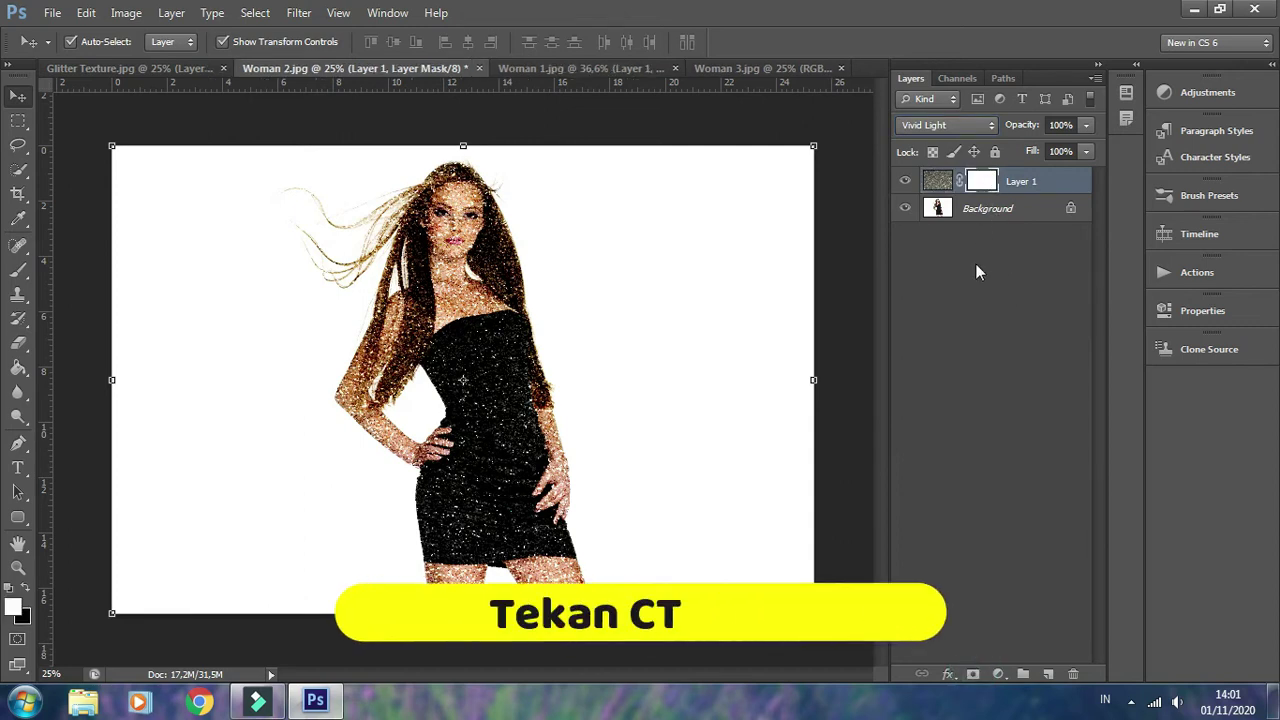
pyautogui.hotkey('ctrl', 'i')
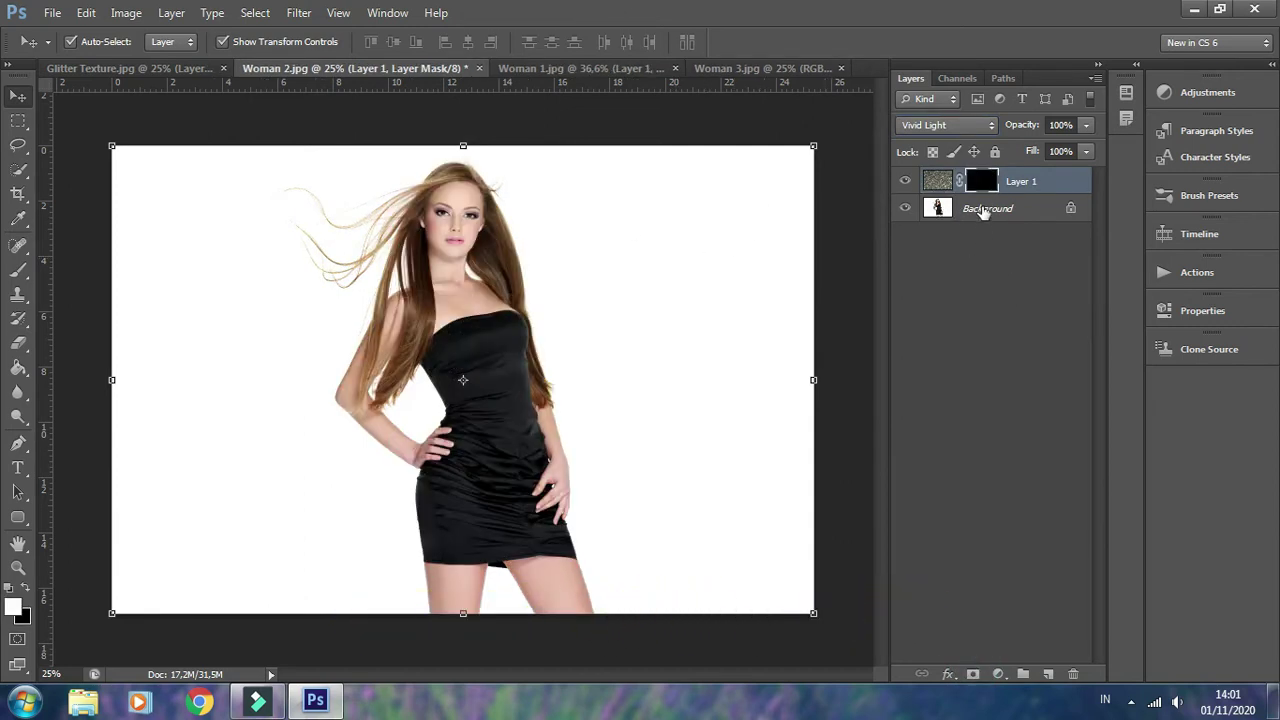
pyautogui.click(985, 208)
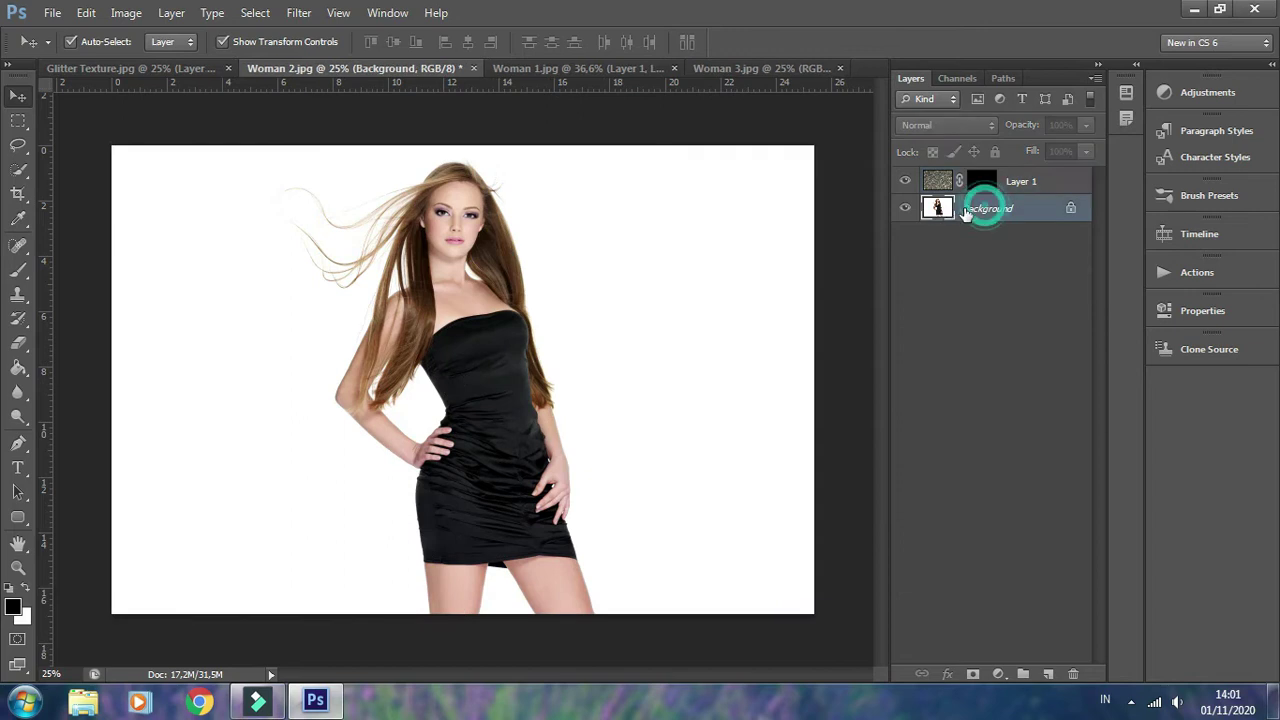
pyautogui.click(18, 170)
pyautogui.rightClick(18, 170)
pyautogui.click(100, 166)
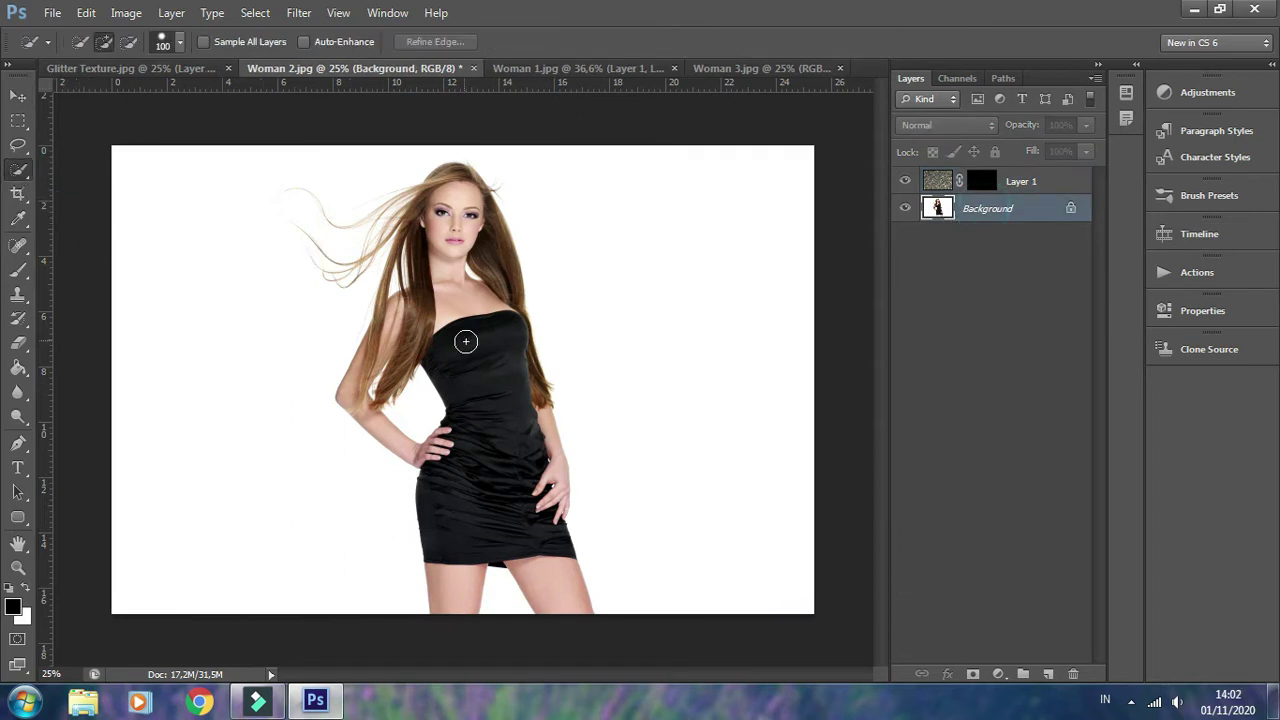
# Step: Quick-select the black dress in Woman 2, shrinking the selection brush to 45
pyautogui.moveTo(465, 342); pyautogui.dragTo(540, 420)
pyautogui.scroll(2, 550, 392)
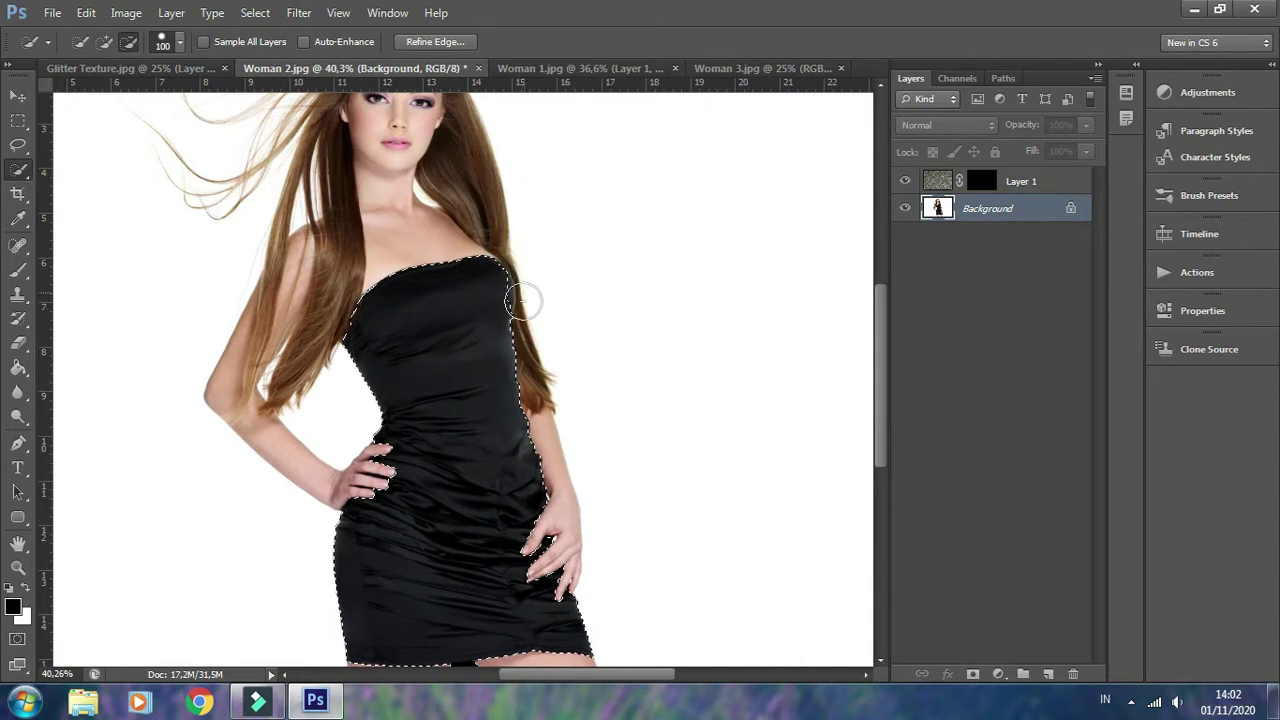
pyautogui.press('[')
pyautogui.press('[')
pyautogui.press('[')
pyautogui.scroll(2, 491, 300)
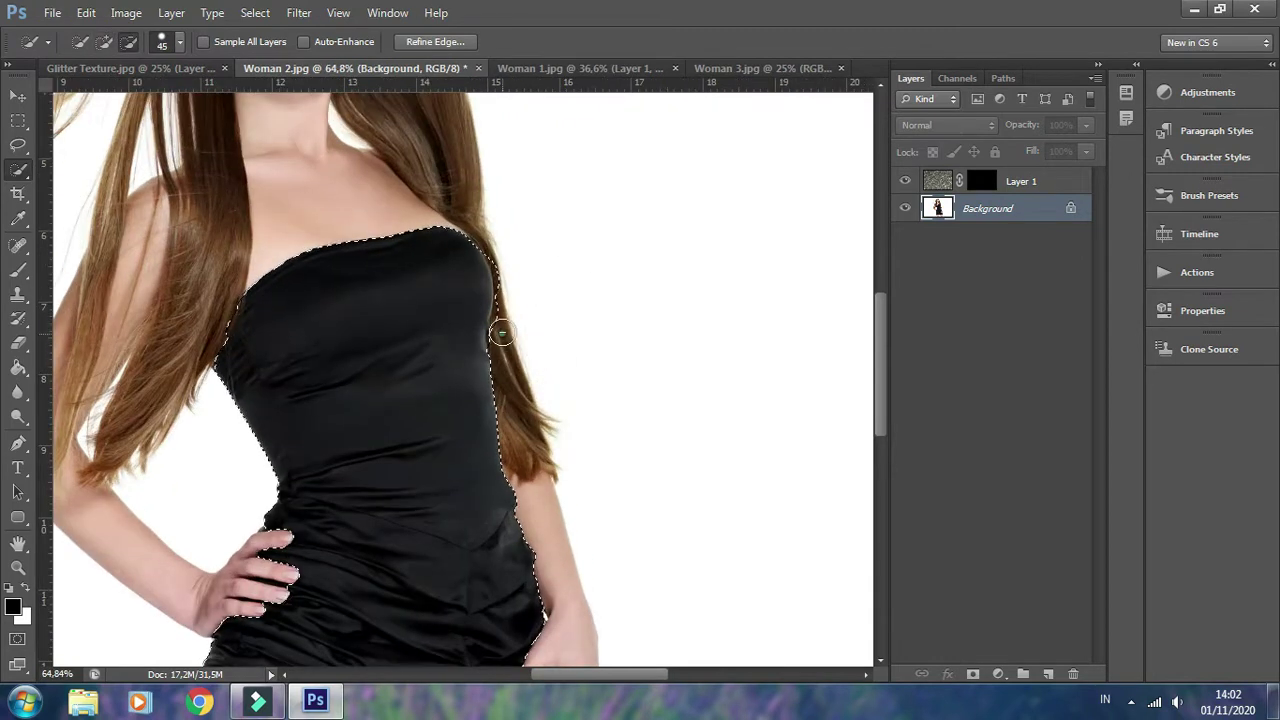
pyautogui.scroll(-3, 335, 340)
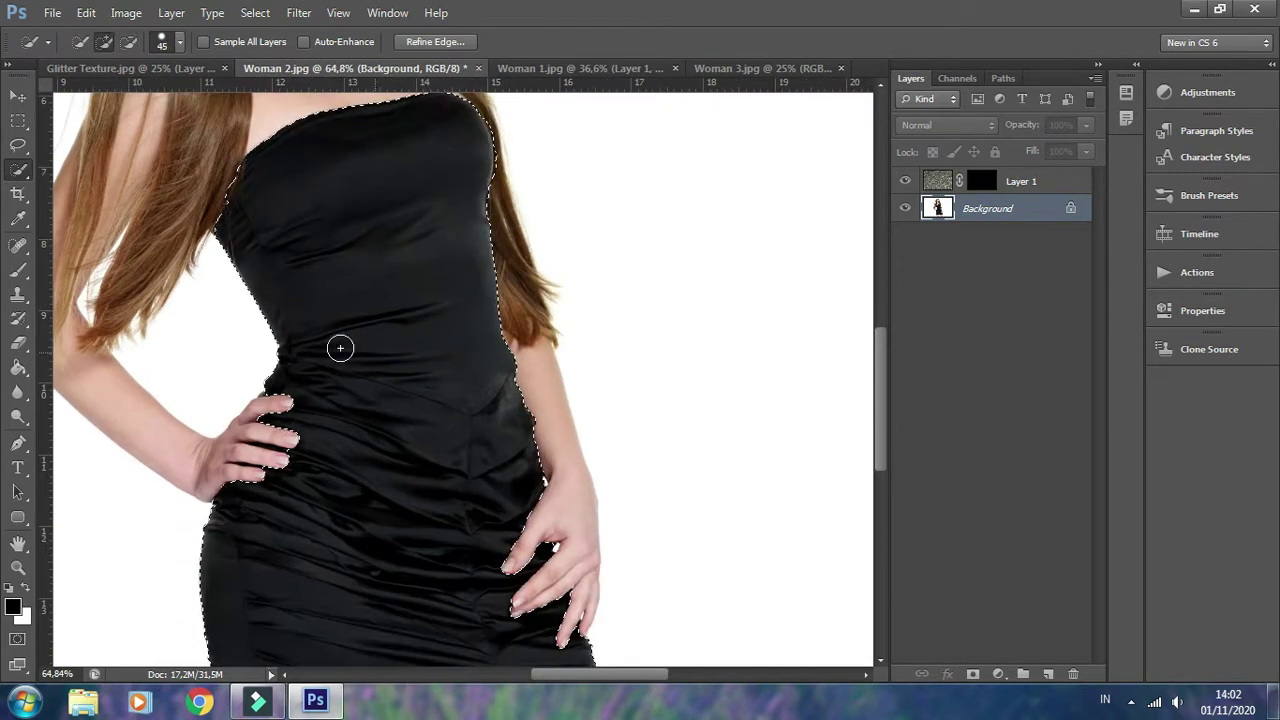
pyautogui.scroll(-3, 340, 348)
# Step: Paint white on Layer 1's mask over the dress selection, then deselect
pyautogui.click(981, 181)
pyautogui.press('x')
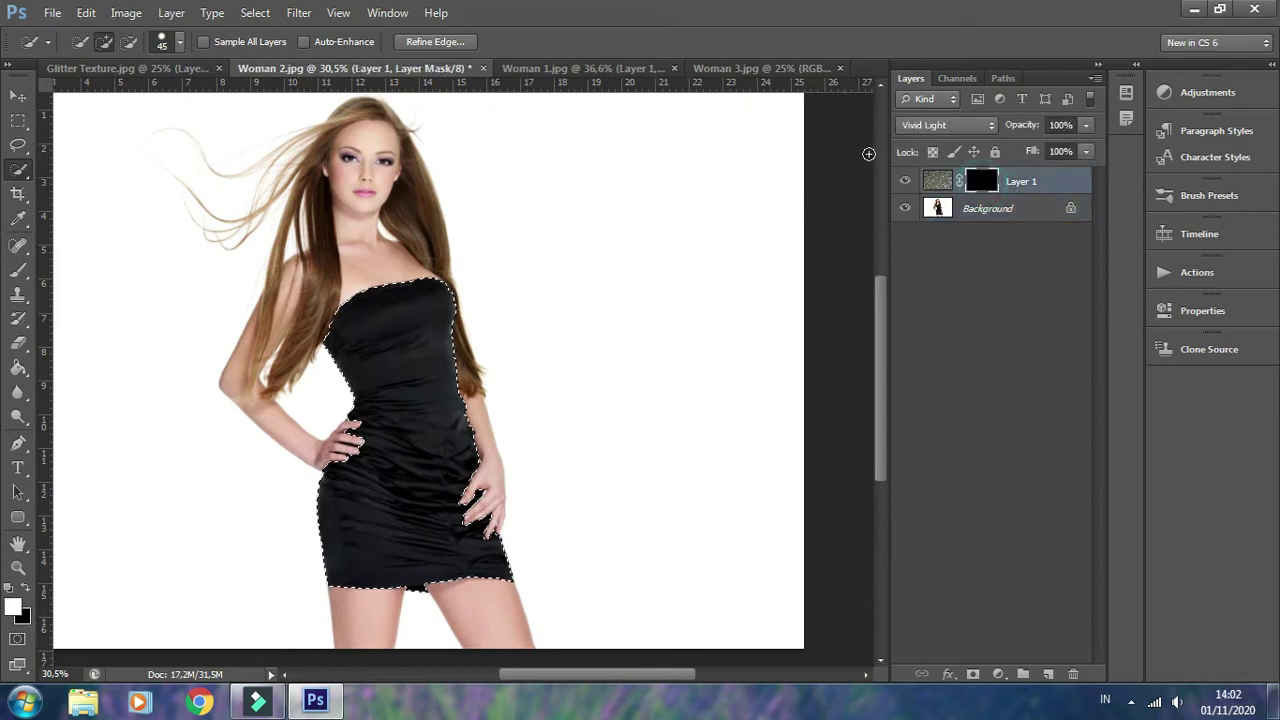
pyautogui.click(18, 268)
pyautogui.click(80, 268)
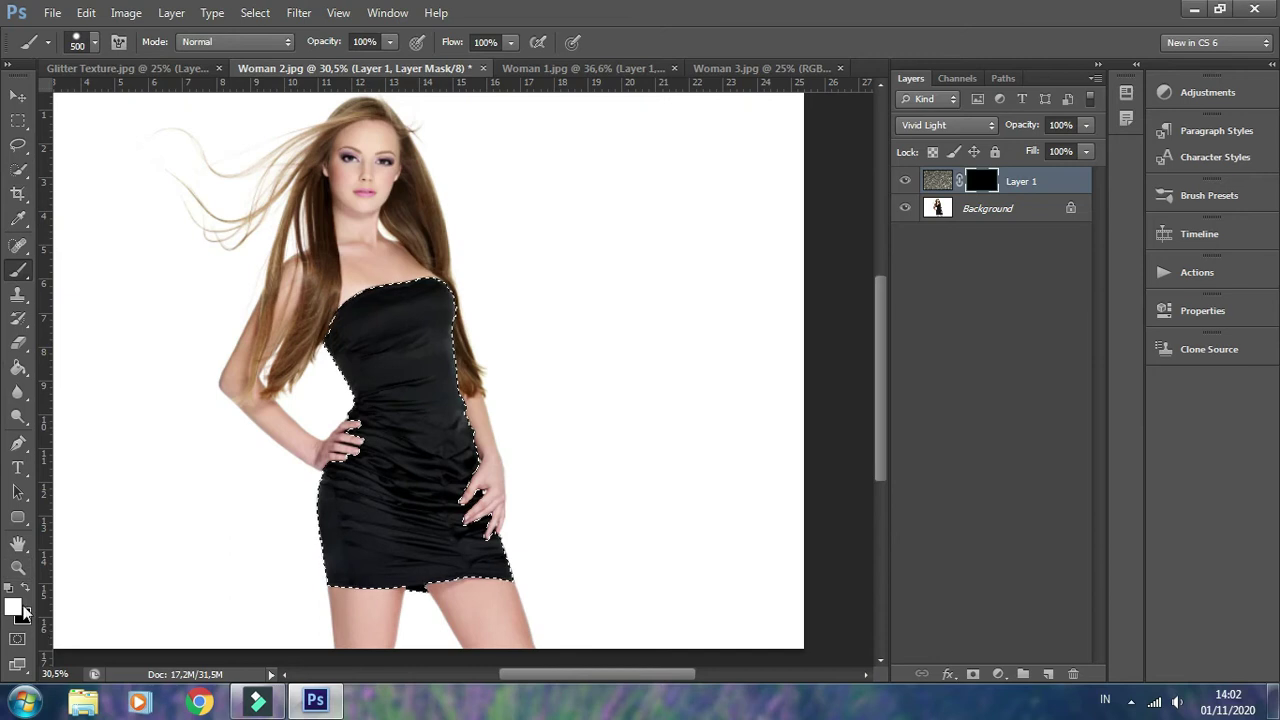
pyautogui.moveTo(371, 333)
pyautogui.mouseDown()
pyautogui.moveTo(509, 424)
pyautogui.moveTo(386, 557)
pyautogui.mouseUp()
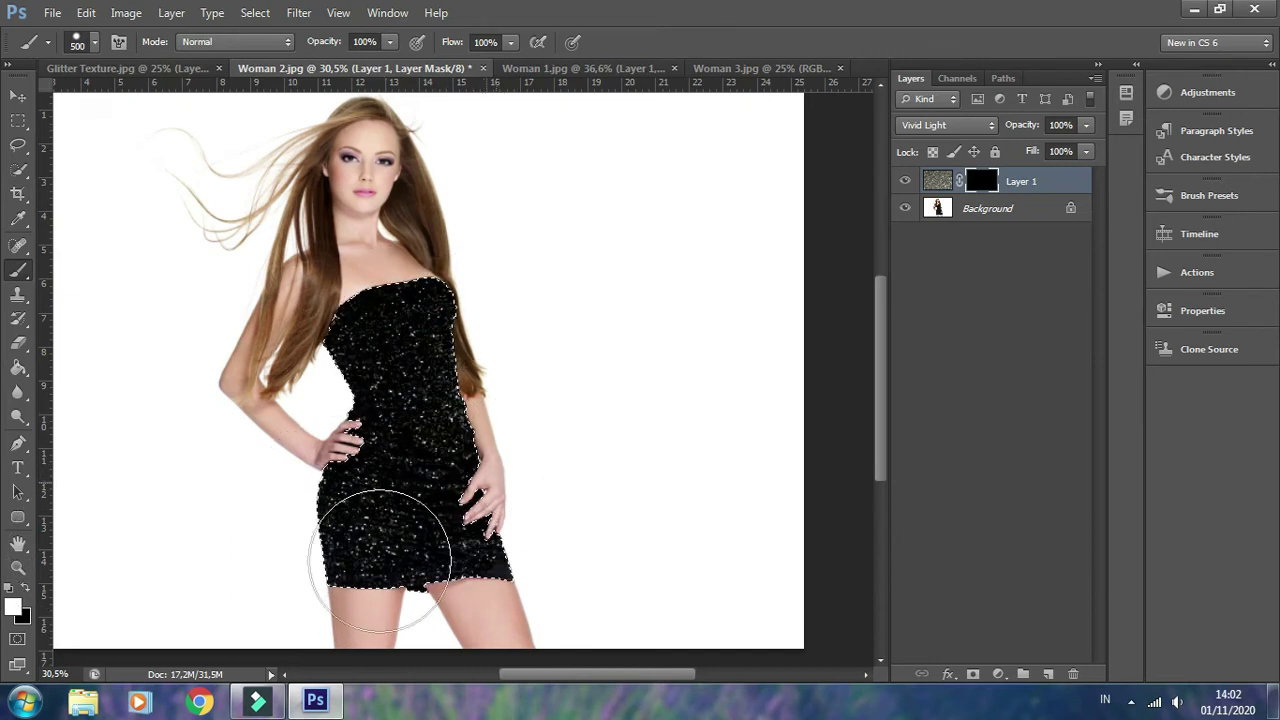
pyautogui.hotkey('ctrl', 'd')
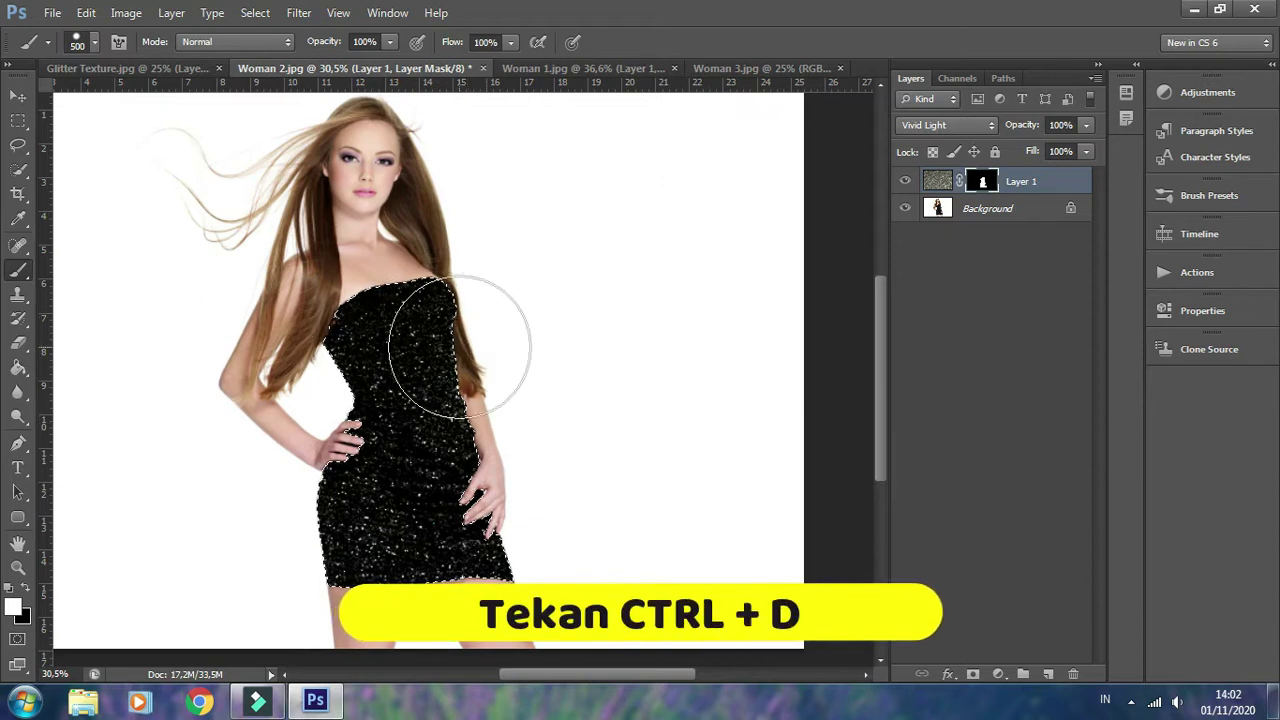
# Step: Toggle Layer 1's visibility to compare the glittering dress with the original
pyautogui.keyDown('alt'); pyautogui.scroll(-1, 533, 246); pyautogui.keyUp('alt')
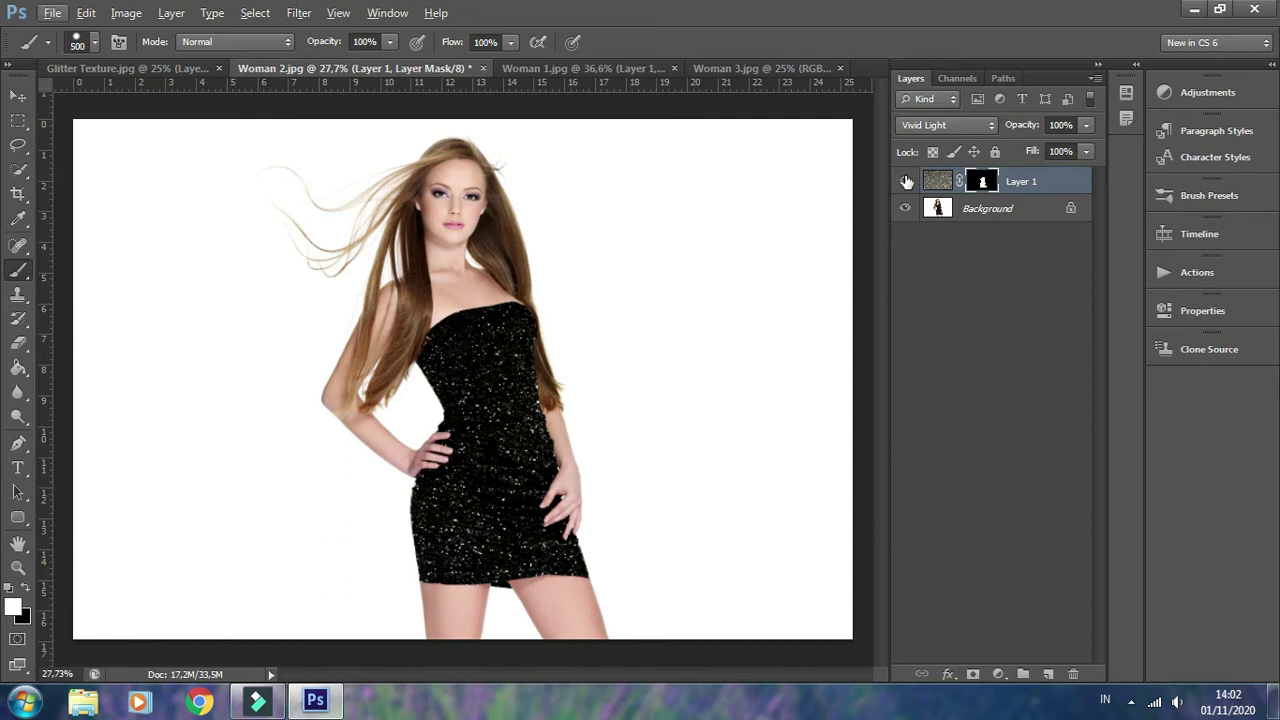
pyautogui.click(906, 180)
pyautogui.click(906, 180)
# Step: Move Woman 3.jpg beside Glitter Texture and drag the glitter layer onto it
pyautogui.click(18, 97)
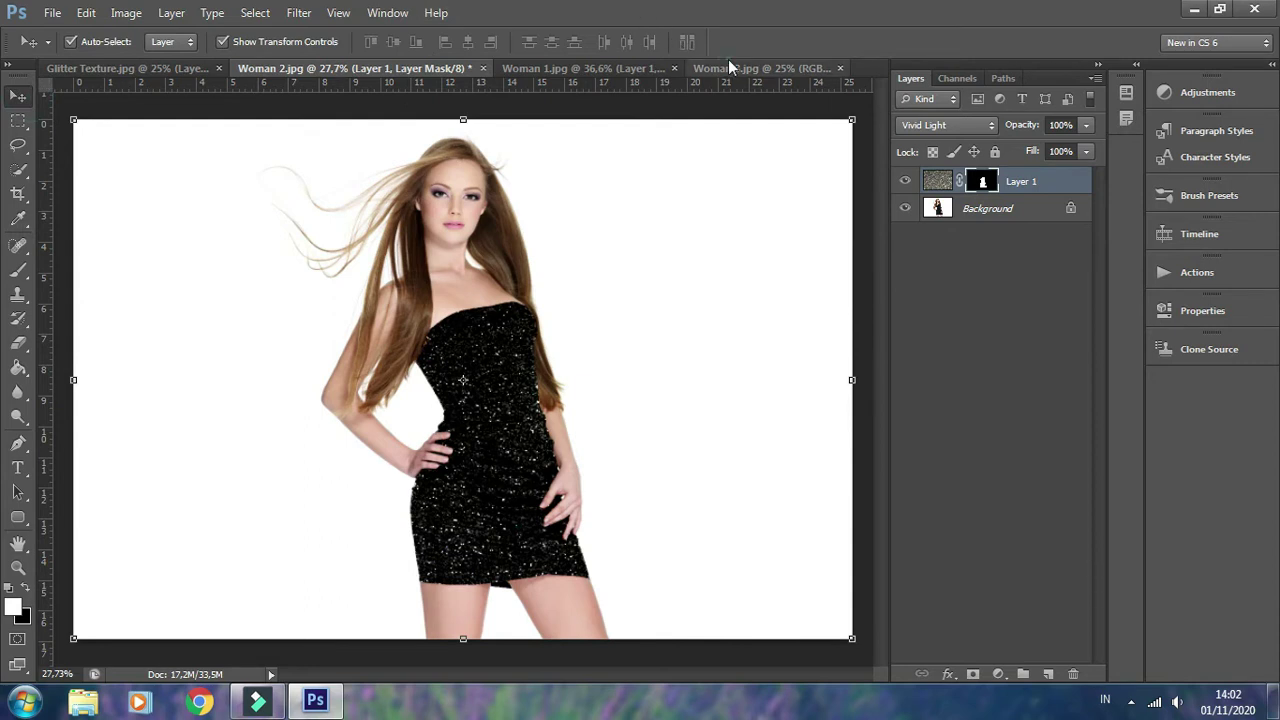
pyautogui.click(733, 67)
pyautogui.moveTo(744, 67); pyautogui.dragTo(302, 68)
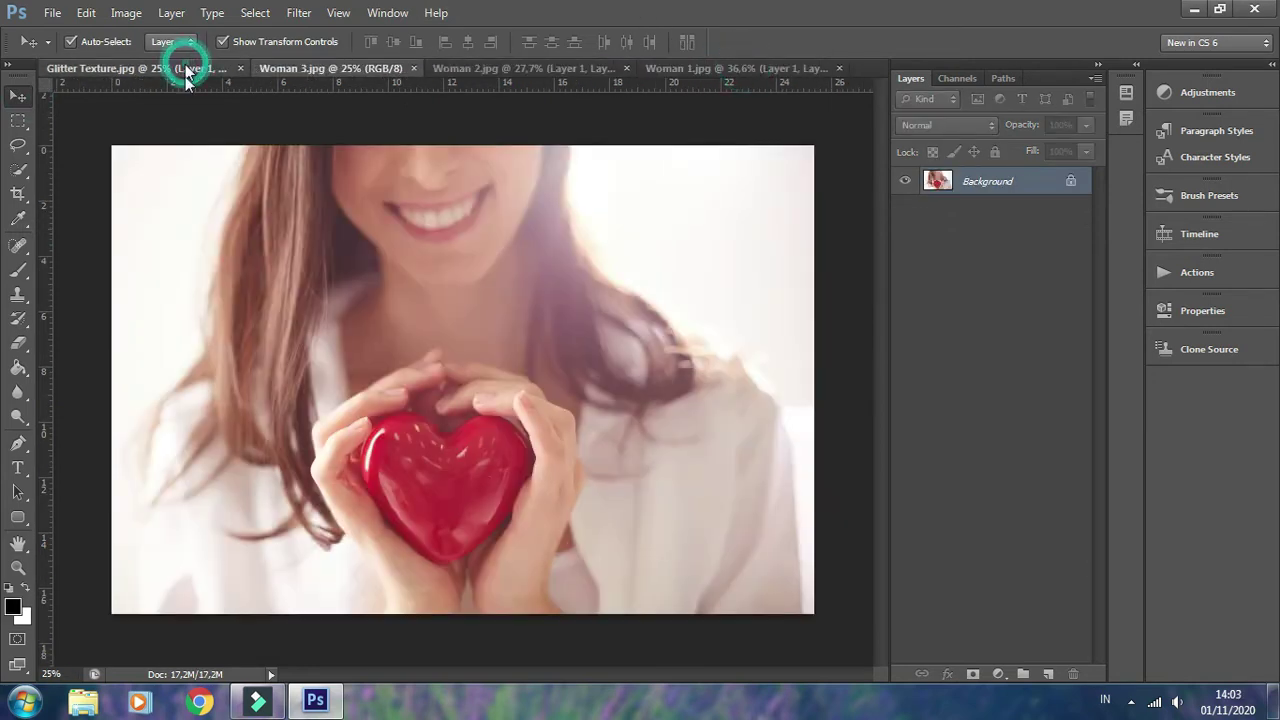
pyautogui.click(185, 70)
pyautogui.moveTo(320, 263); pyautogui.dragTo(340, 76)
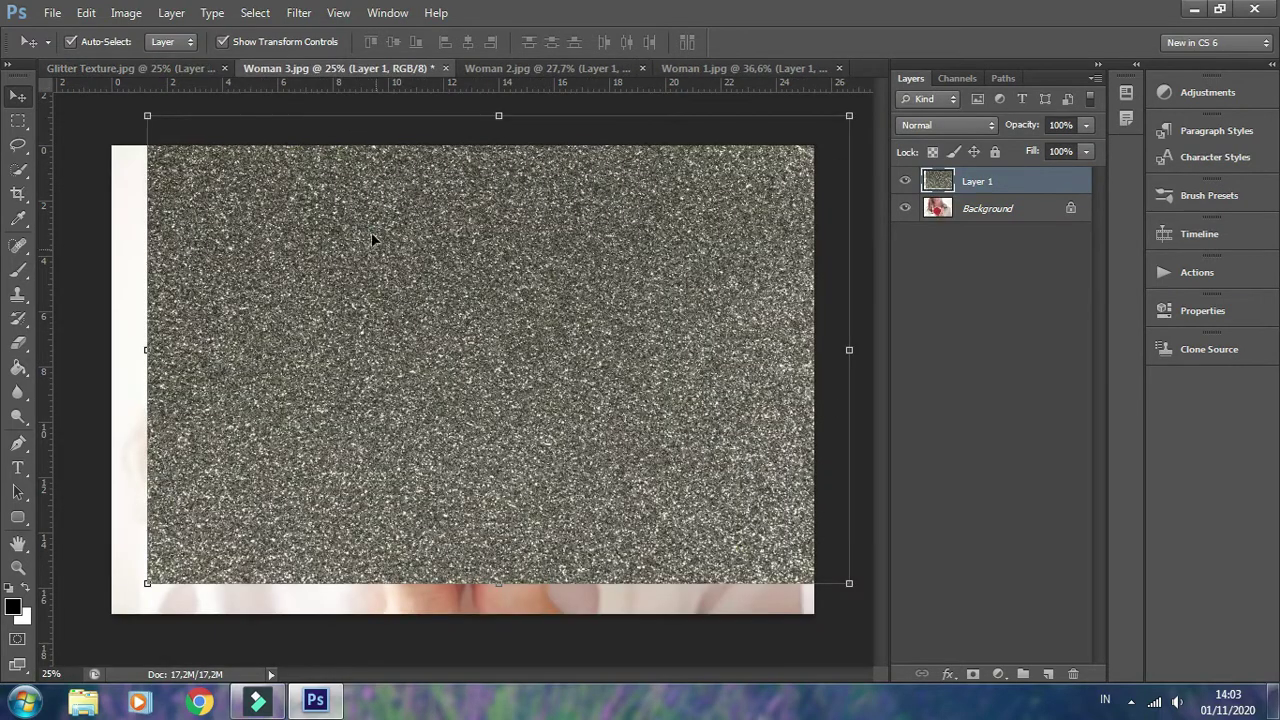
pyautogui.moveTo(340, 76); pyautogui.dragTo(332, 270)
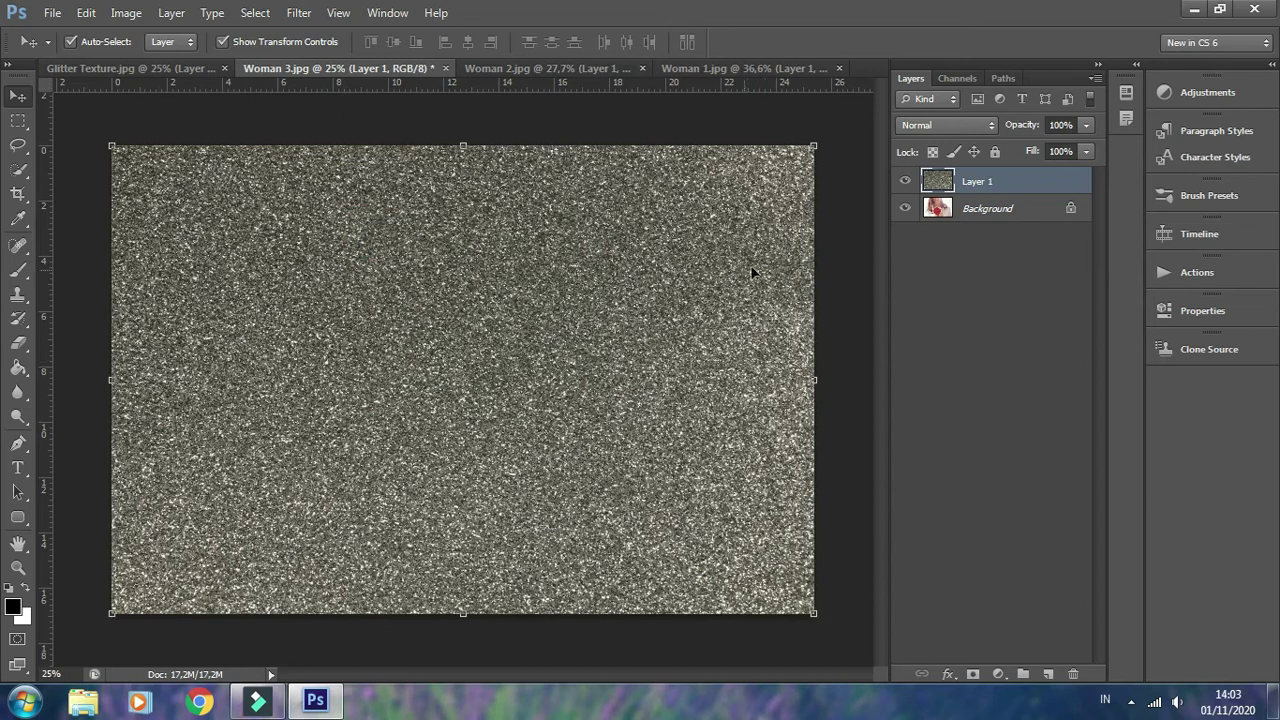
# Step: Set Layer 1 to Vivid Light, give it an inverted black mask, and target Background
pyautogui.click(948, 124)
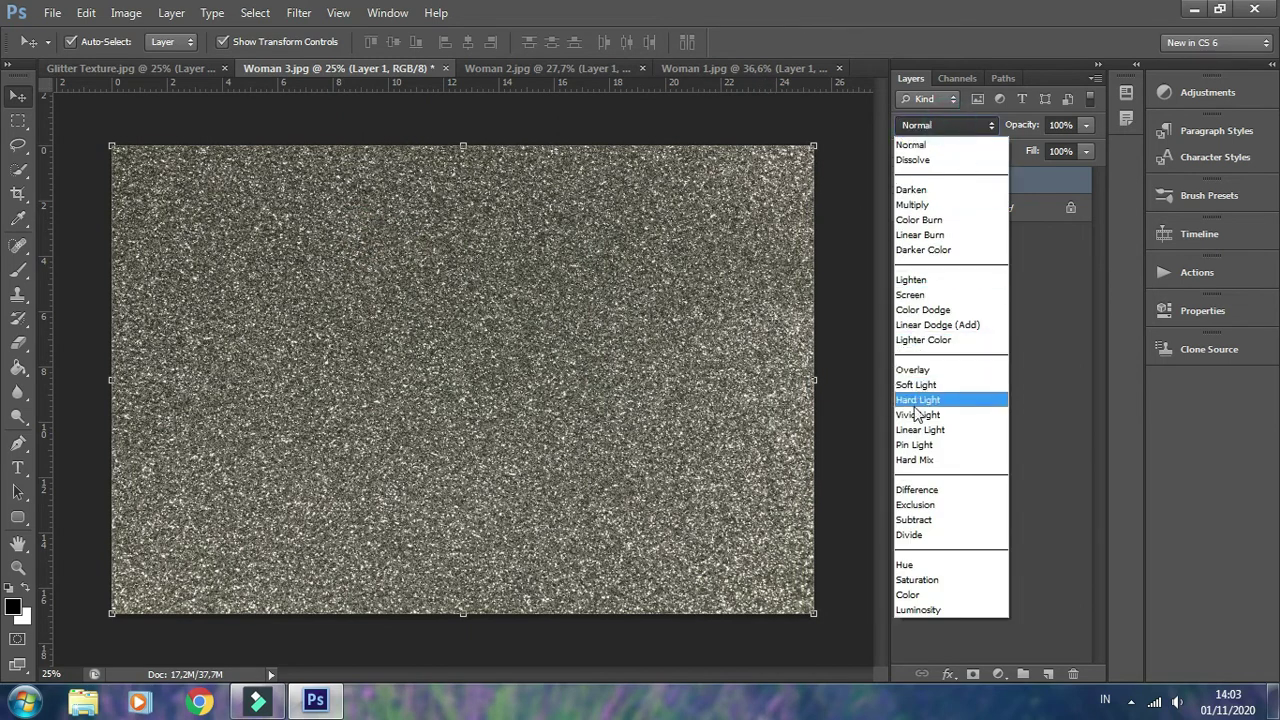
pyautogui.click(914, 414)
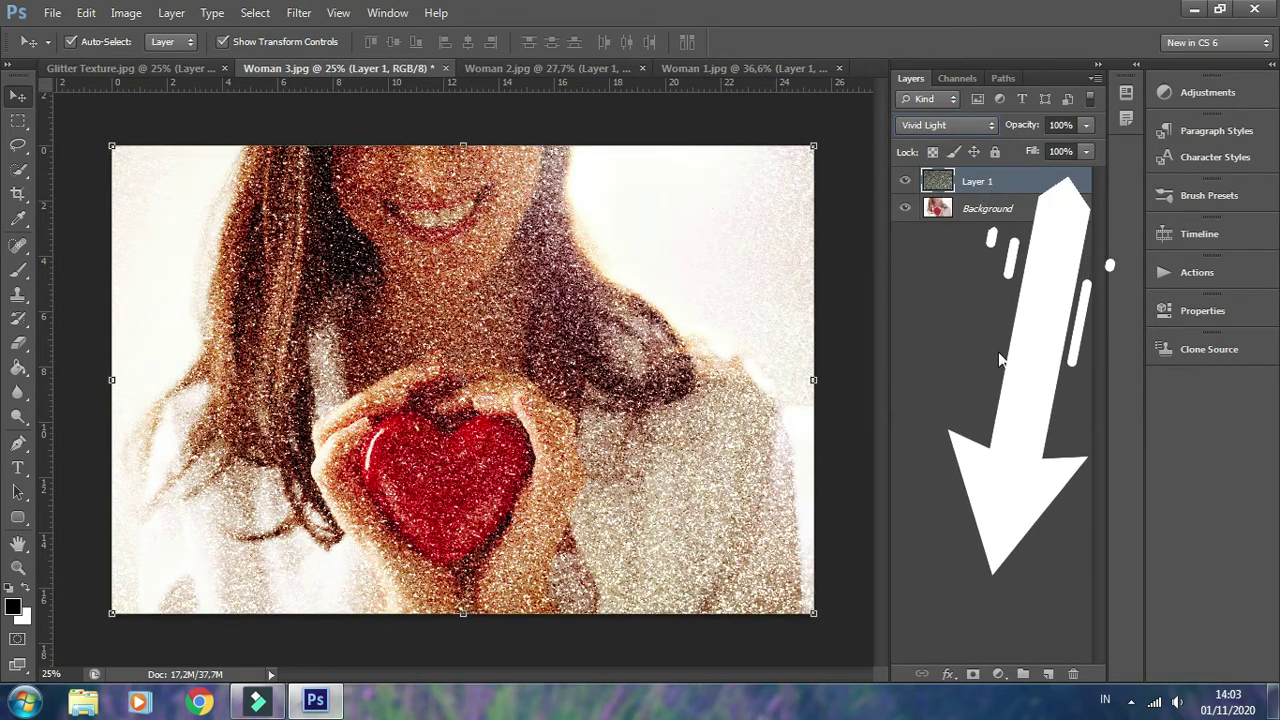
pyautogui.click(971, 675)
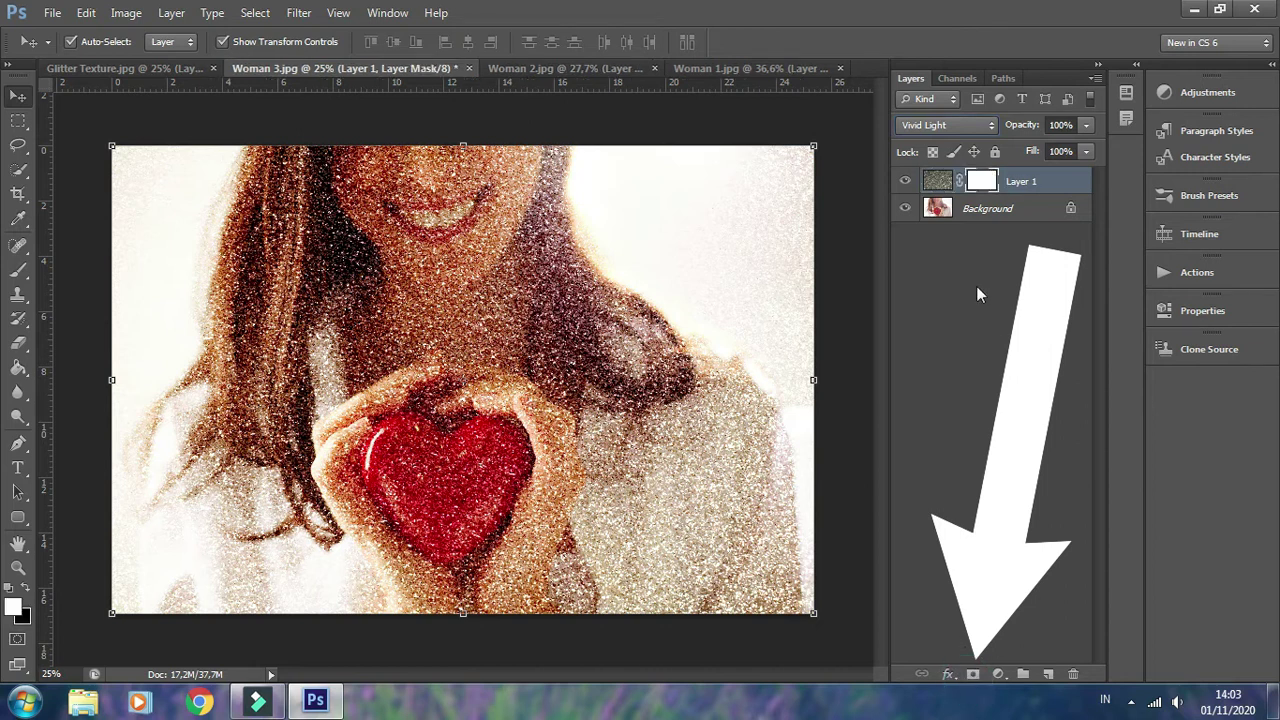
pyautogui.hotkey('ctrl', 'i')
pyautogui.click(1025, 209)
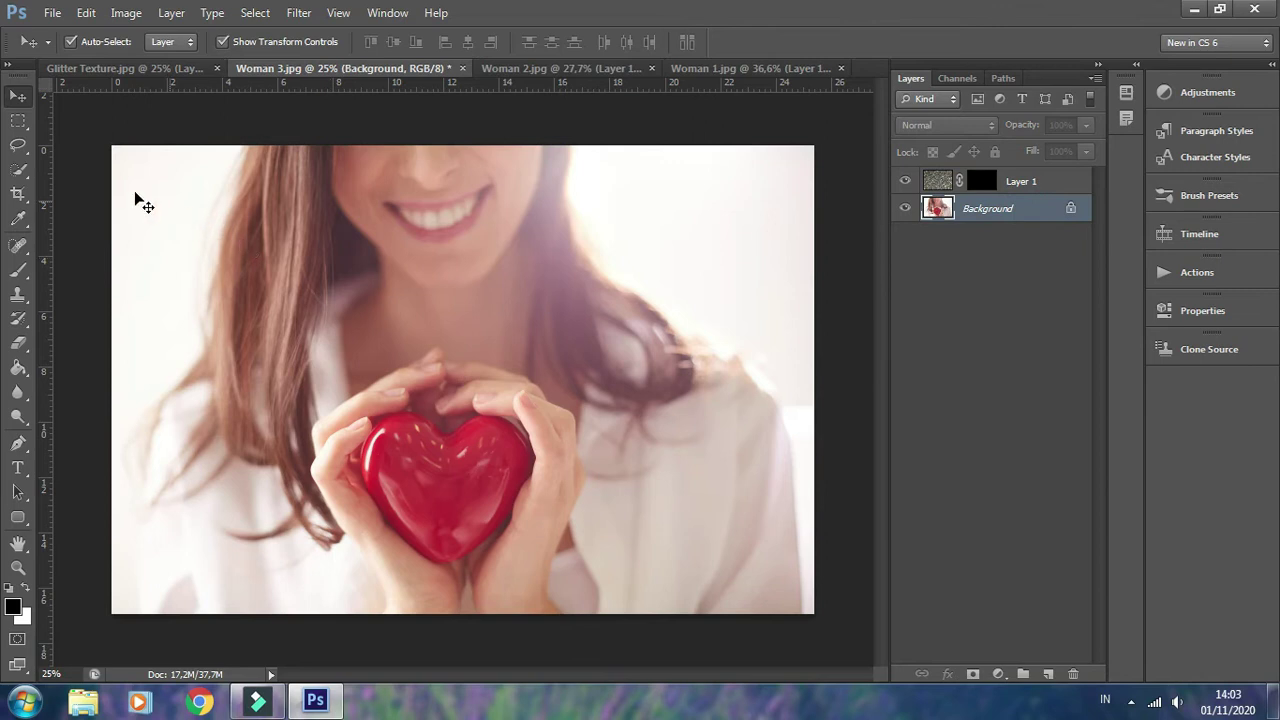
# Step: Quick-select the red heart in Woman 3.jpg
pyautogui.click(20, 171)
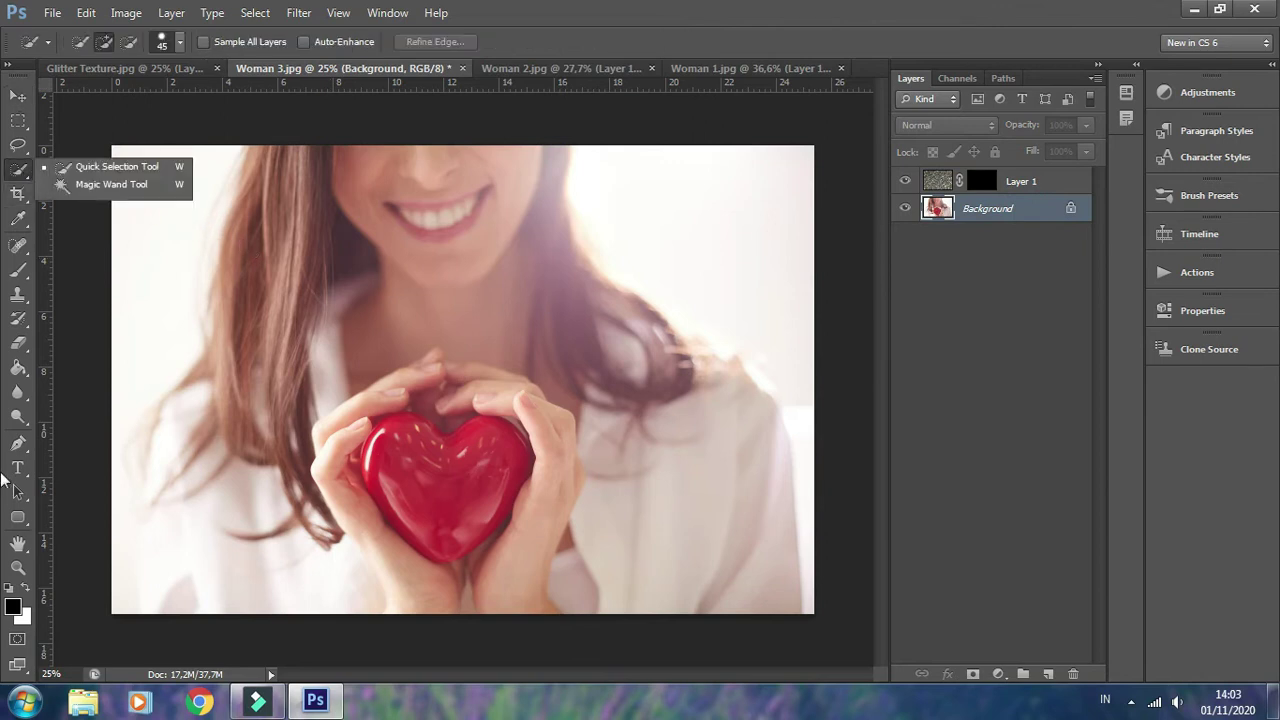
pyautogui.click(86, 170)
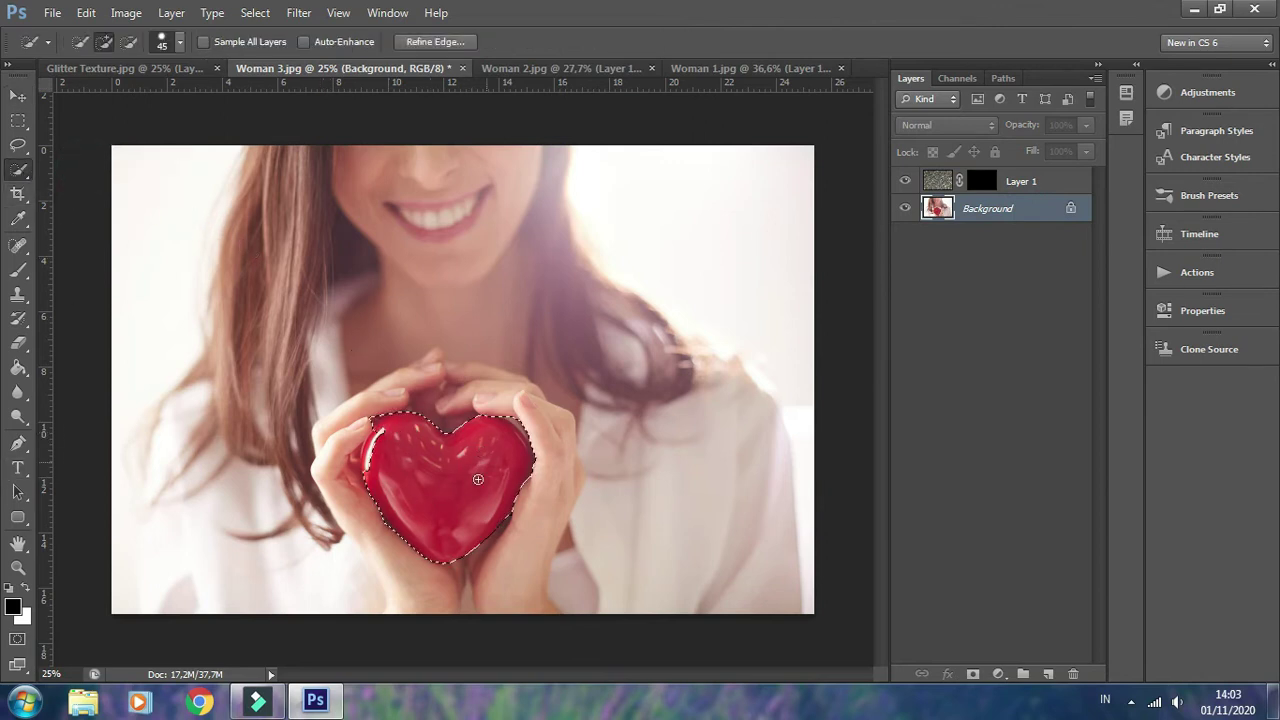
pyautogui.press('alt')
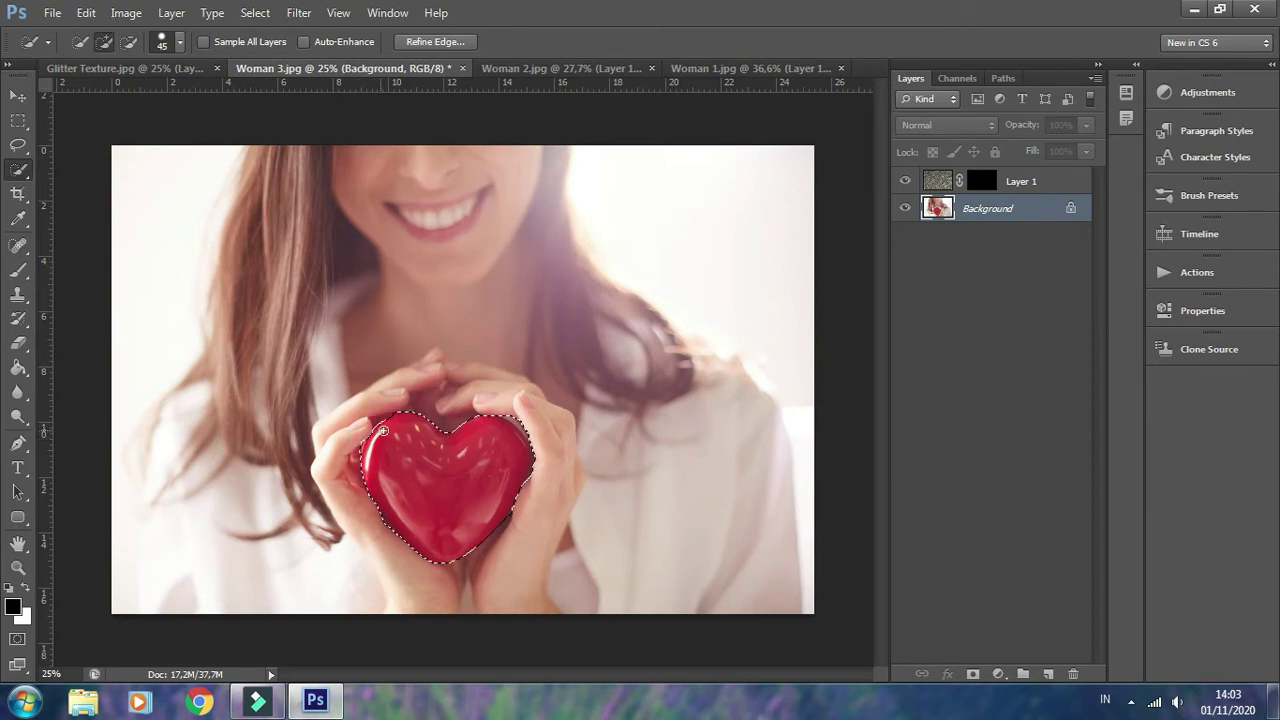
pyautogui.scroll(2, 380, 418)
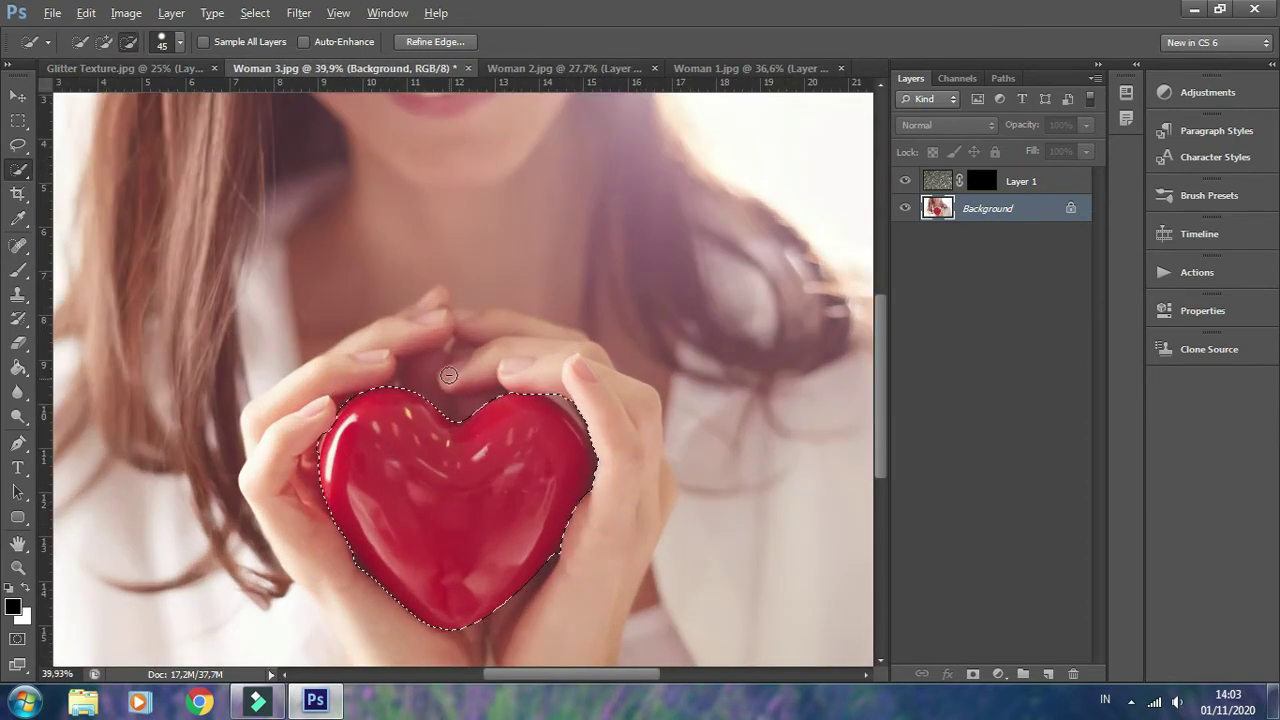
pyautogui.scroll(-2, 351, 383)
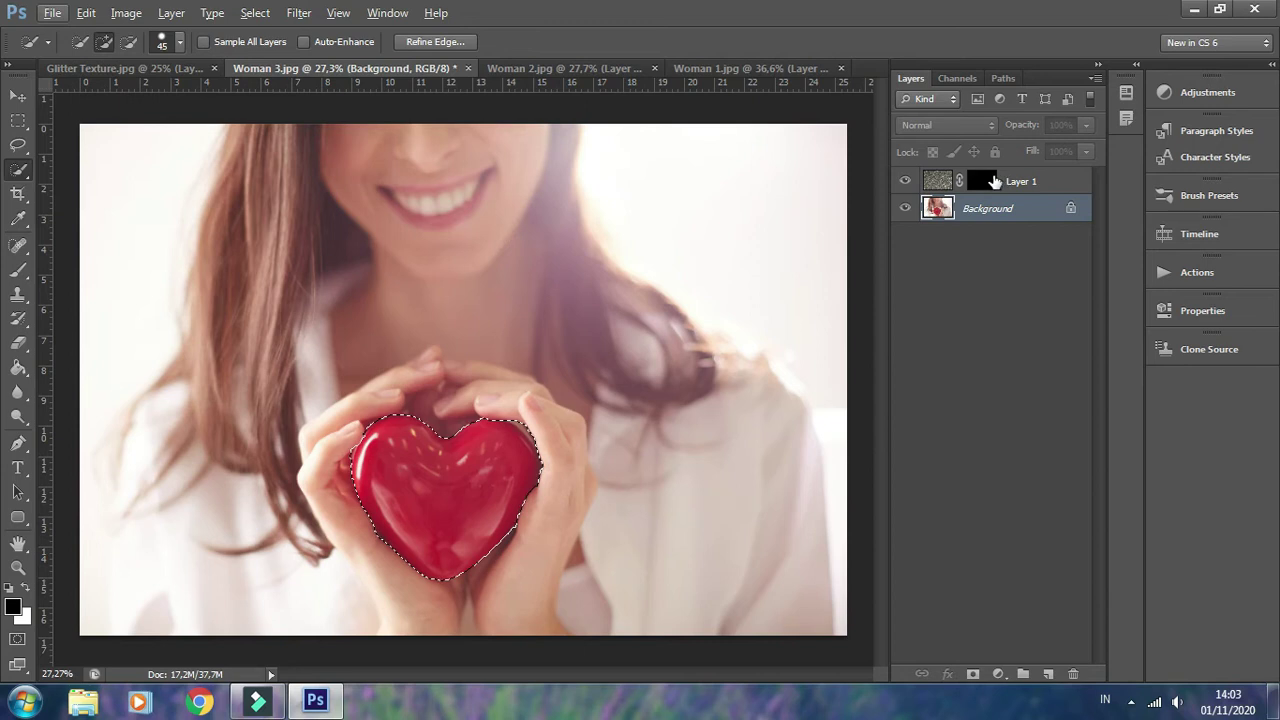
# Step: Paint white on Layer 1's mask over the heart selection, then deselect
pyautogui.click(982, 182)
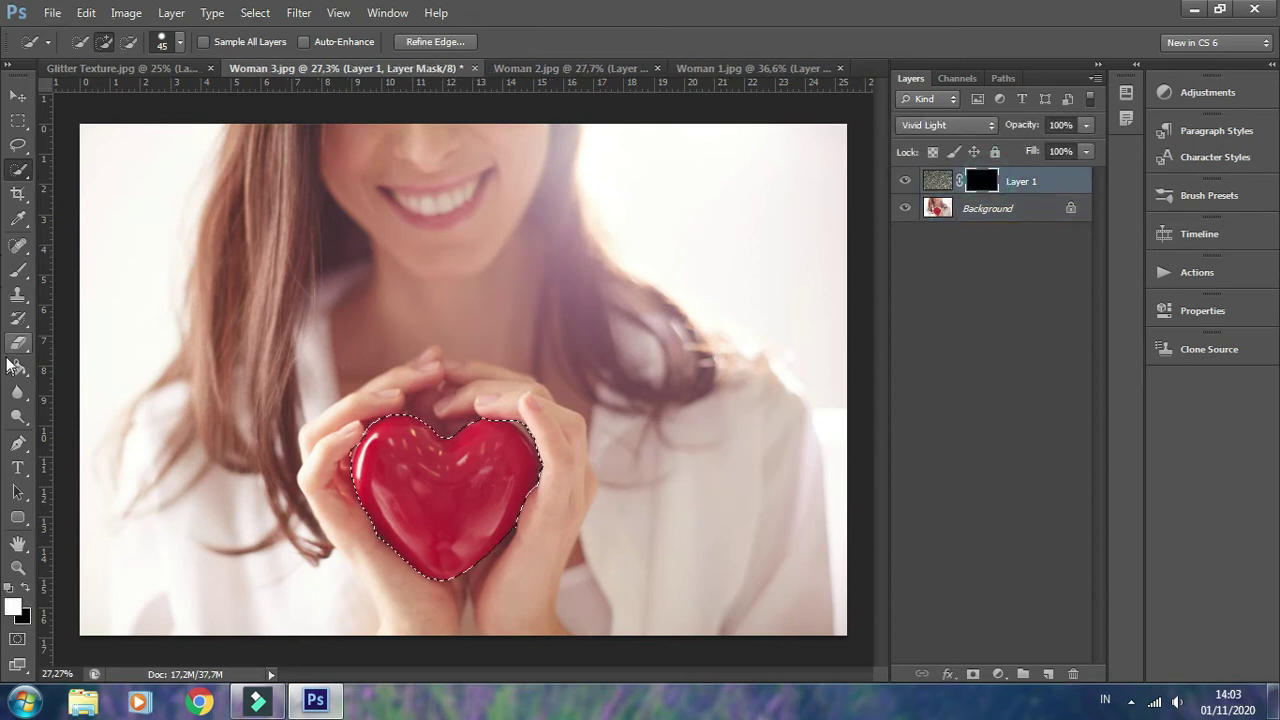
pyautogui.click(20, 272)
pyautogui.click(57, 270)
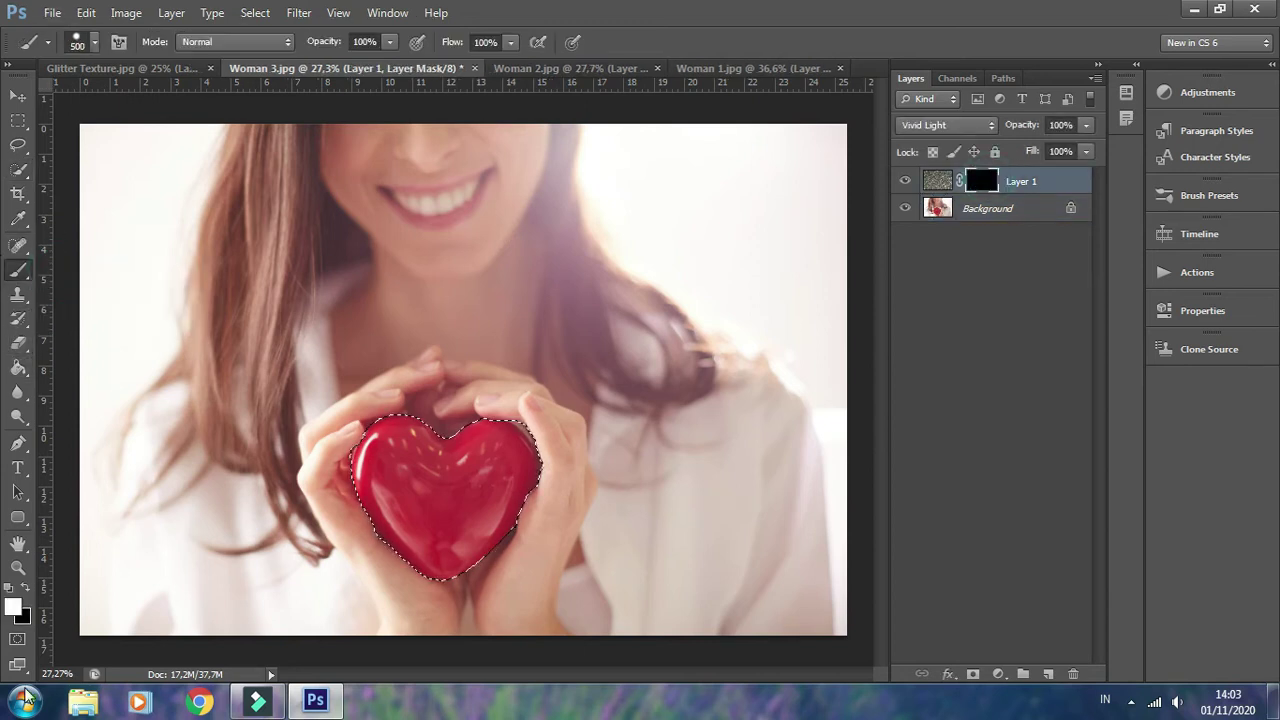
pyautogui.moveTo(392, 440); pyautogui.dragTo(453, 535)
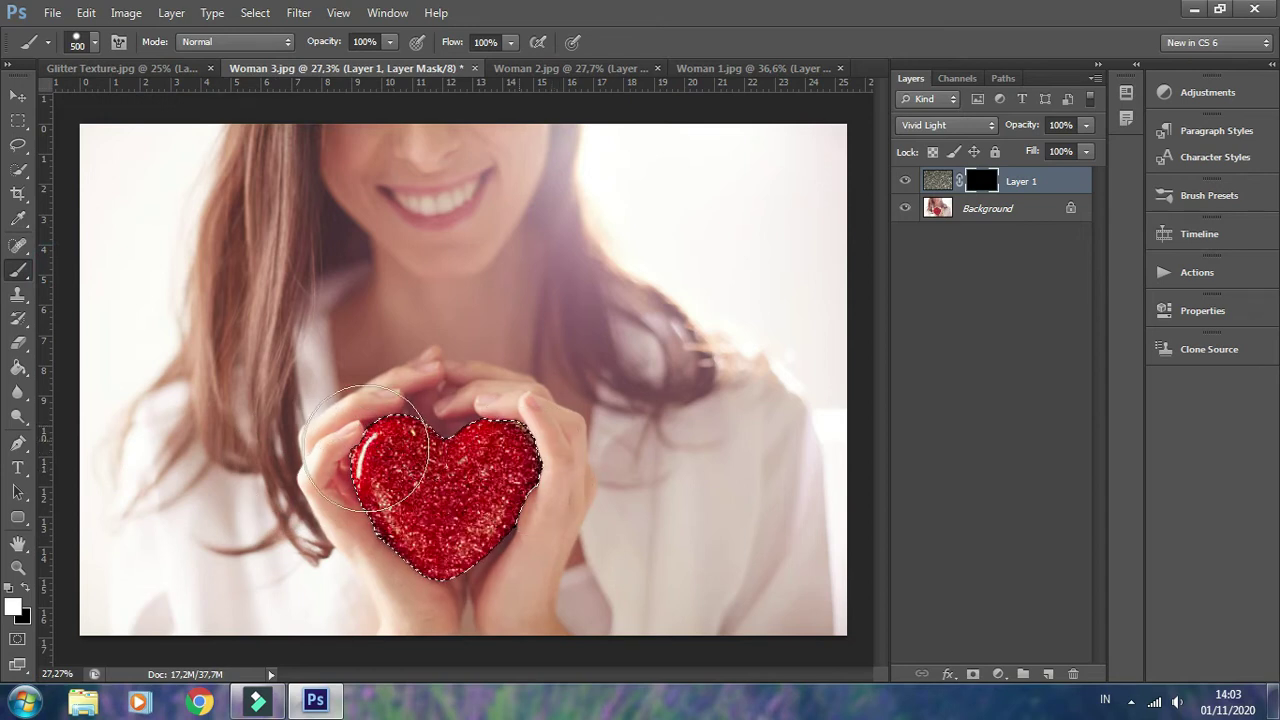
pyautogui.hotkey('ctrl', 'd')
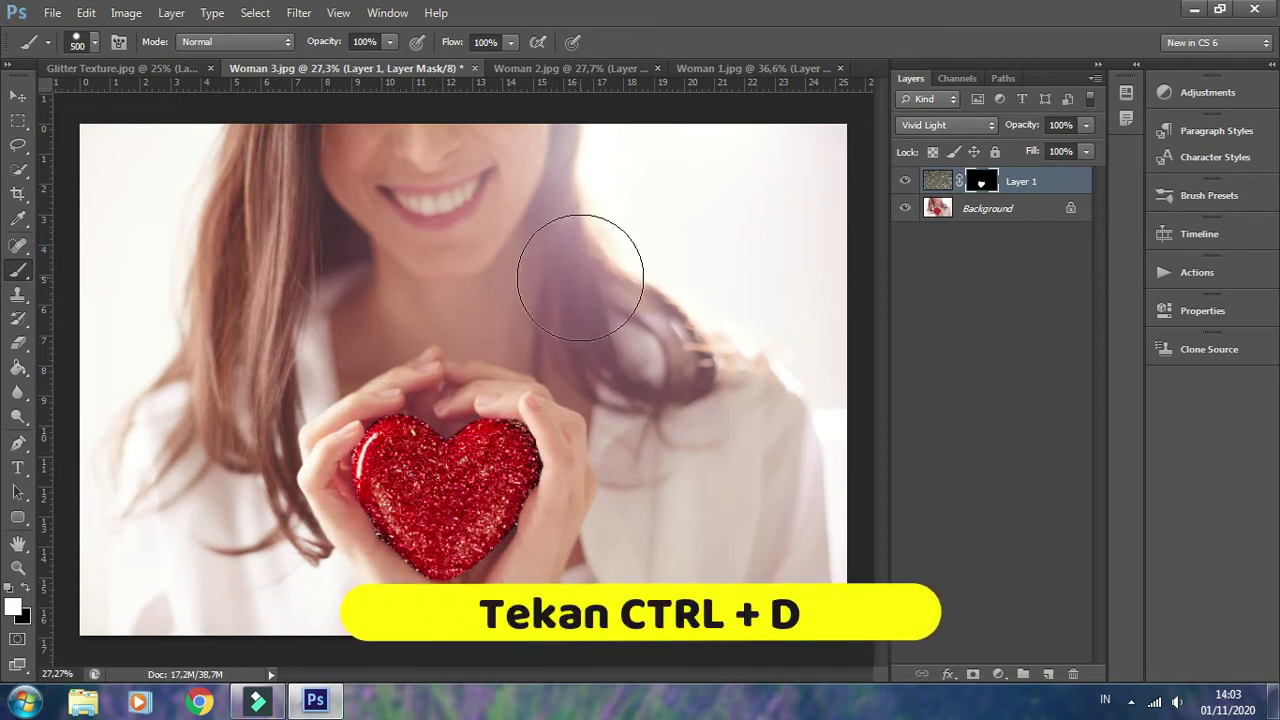
pyautogui.click(906, 182)
pyautogui.click(906, 182)
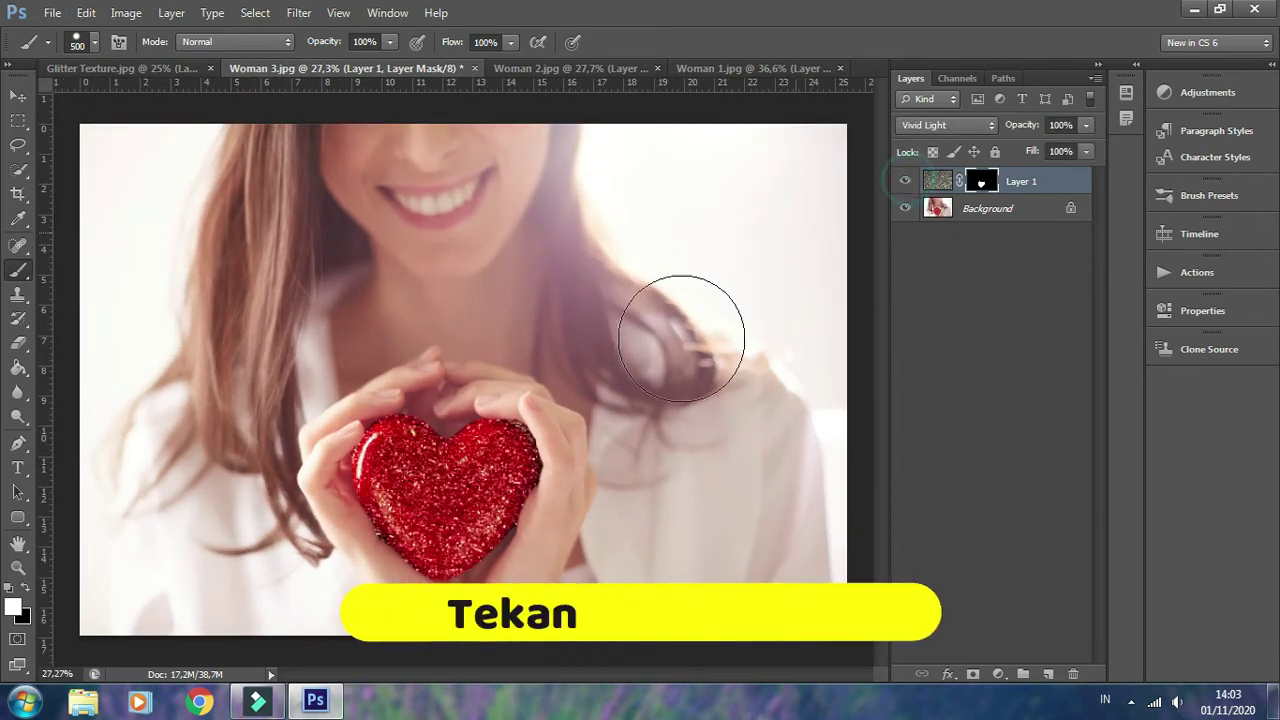
pyautogui.scroll(2, 480, 518)
pyautogui.scroll(1, 480, 518)
pyautogui.scroll(1, 452, 524)
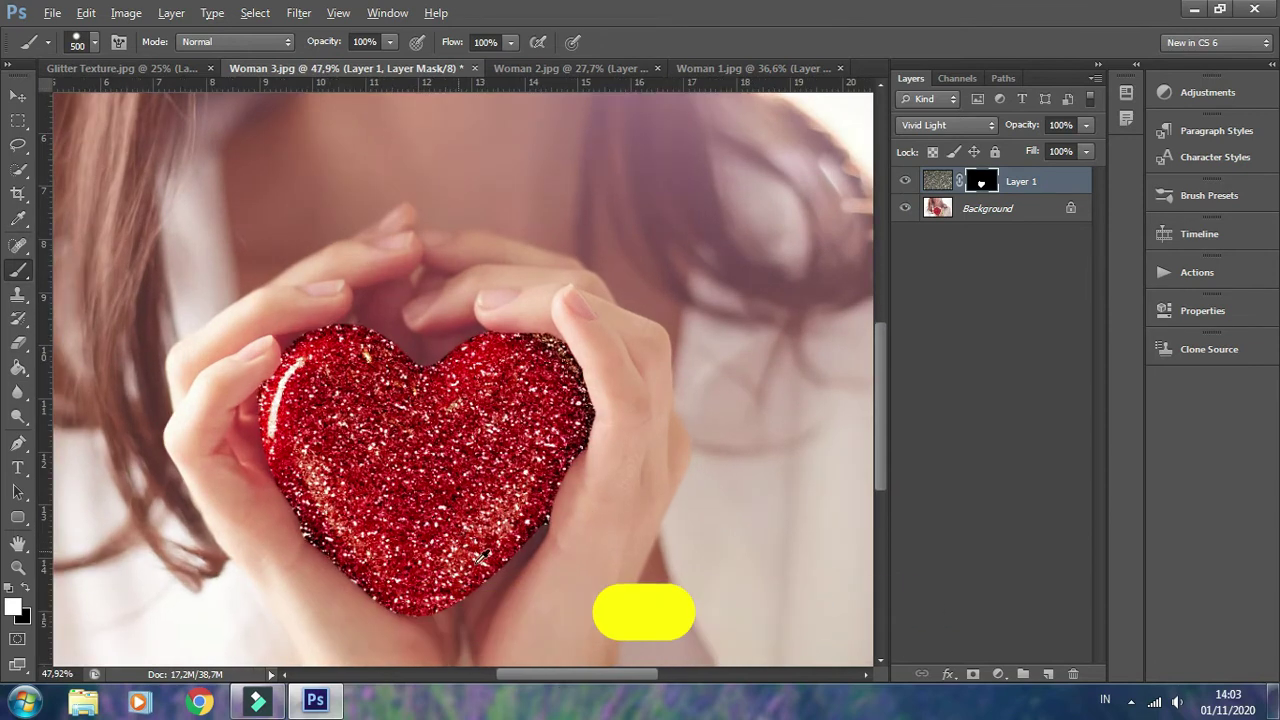
pyautogui.moveTo(548, 677); pyautogui.dragTo(525, 677)
pyautogui.scroll(-1, 714, 528)
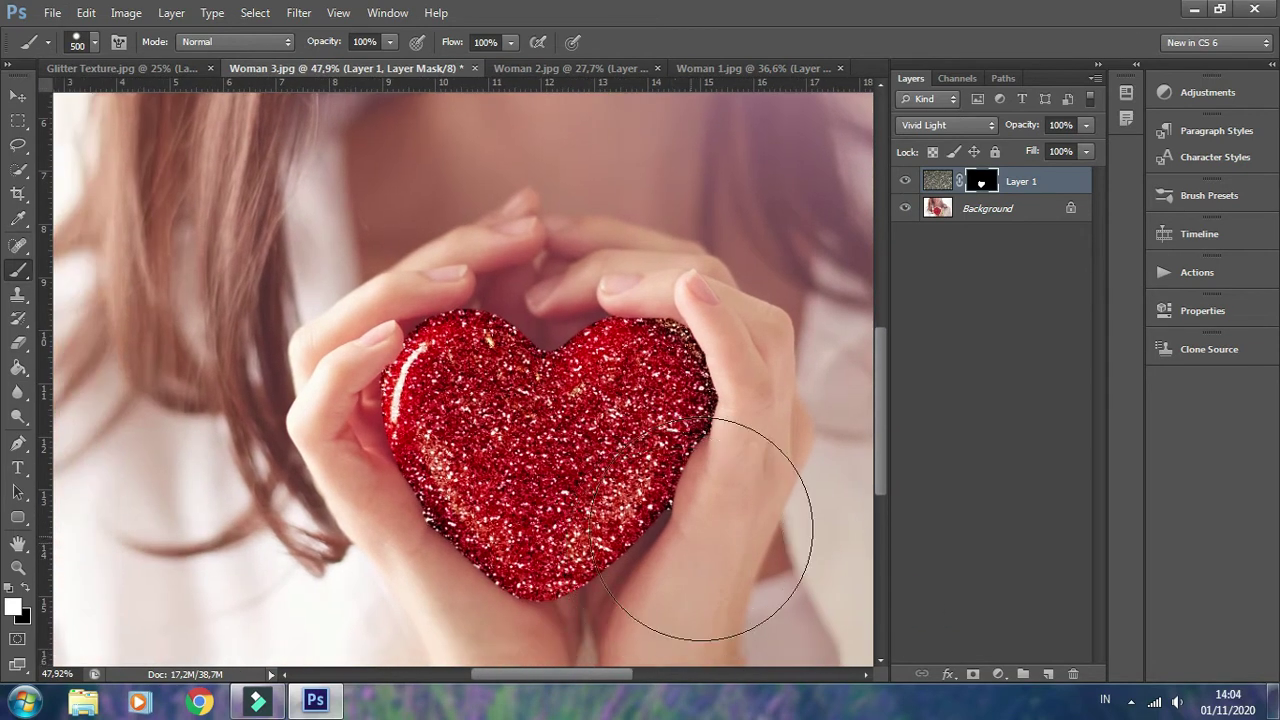
pyautogui.scroll(-1, 820, 375)
pyautogui.click(905, 182)
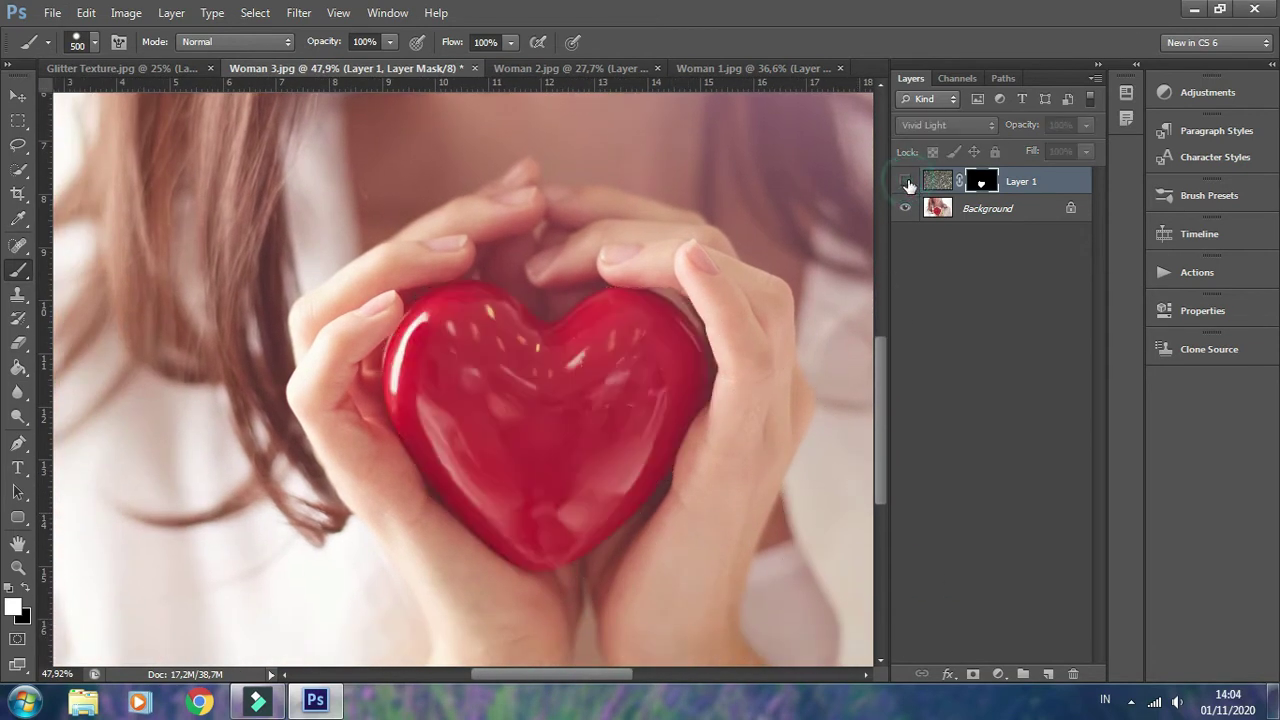
pyautogui.click(905, 182)
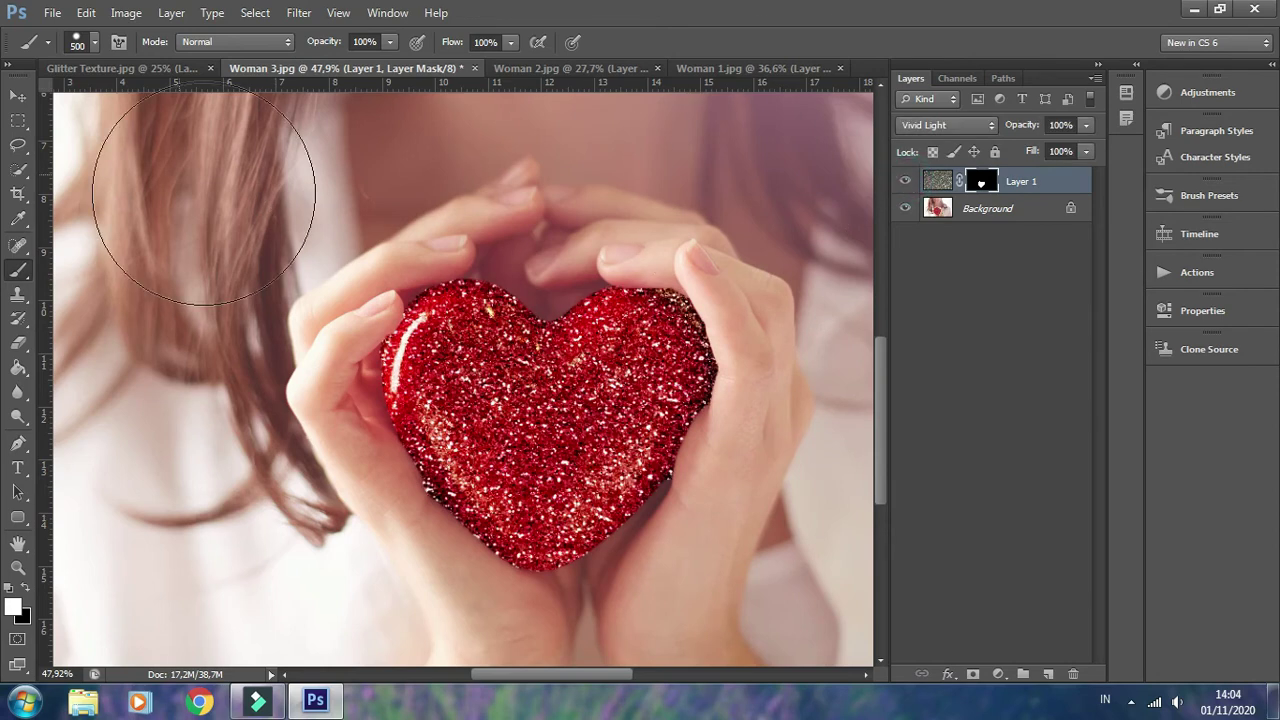